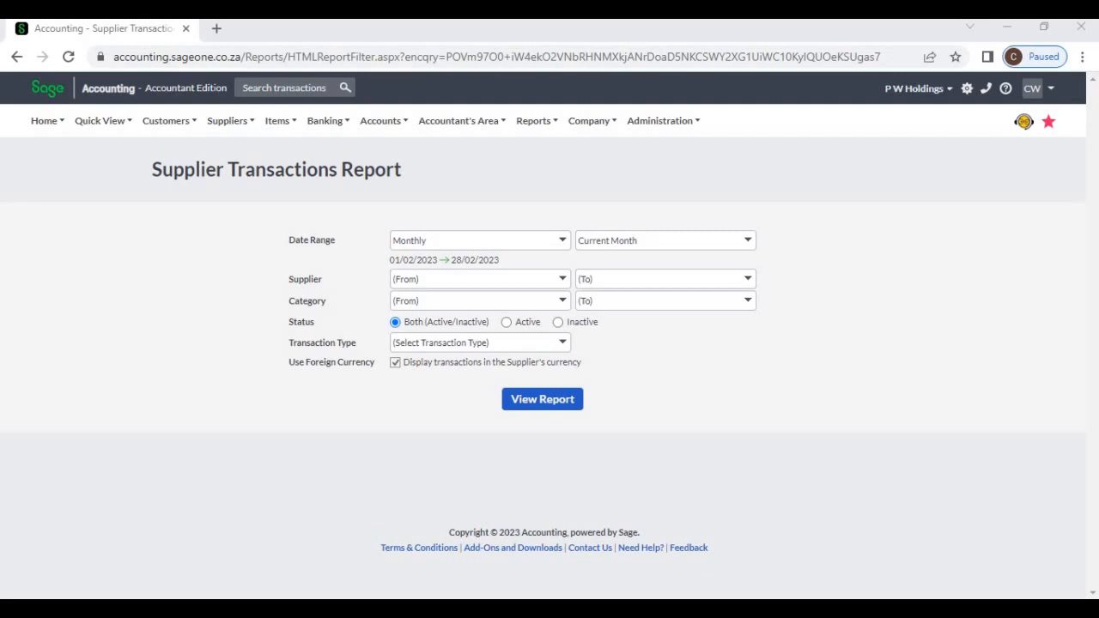
{"action": "mouse_move", "coordinate": [230, 121]}
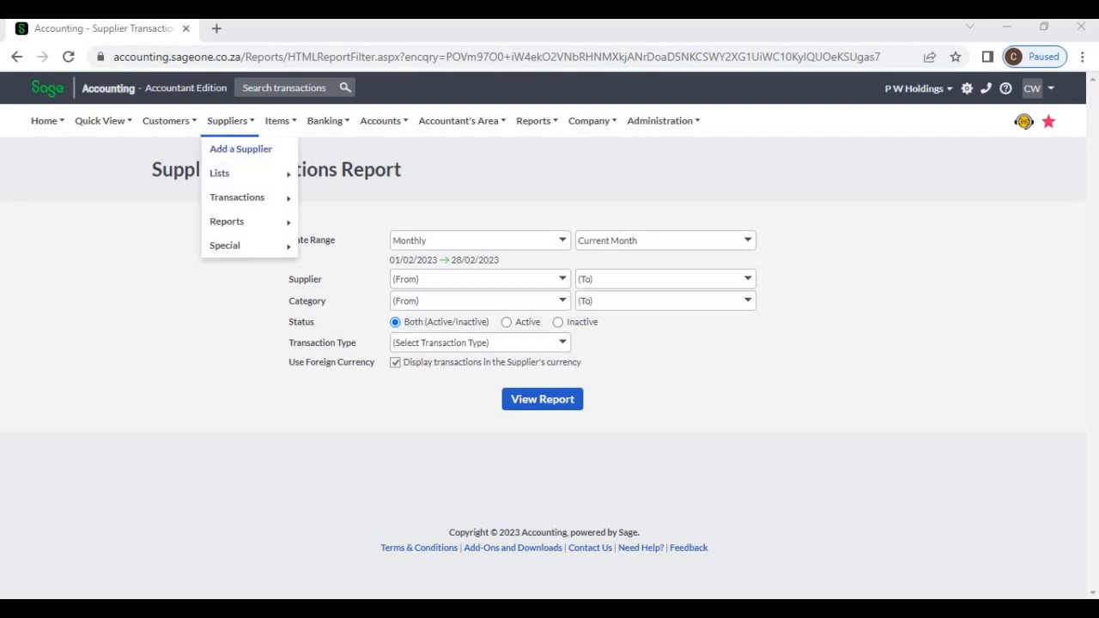
{"action": "mouse_move", "coordinate": [227, 220]}
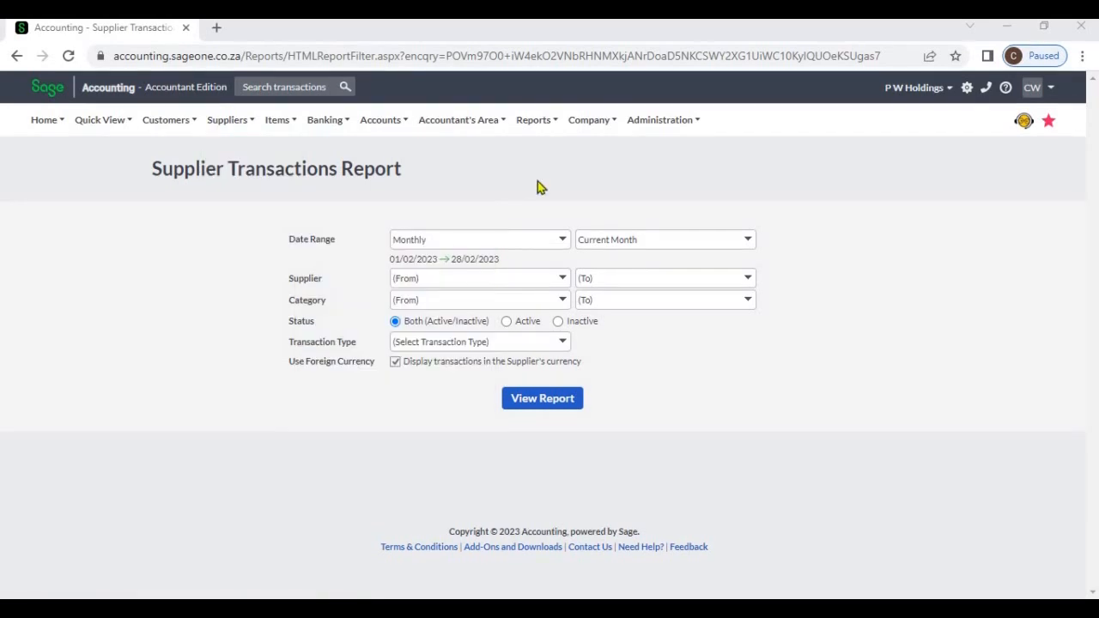
- Try the Custom Dates range with its start and end calendars, and switch the report's date range to All
{"action": "left_click", "coordinate": [564, 245]}
{"action": "left_click", "coordinate": [563, 242]}
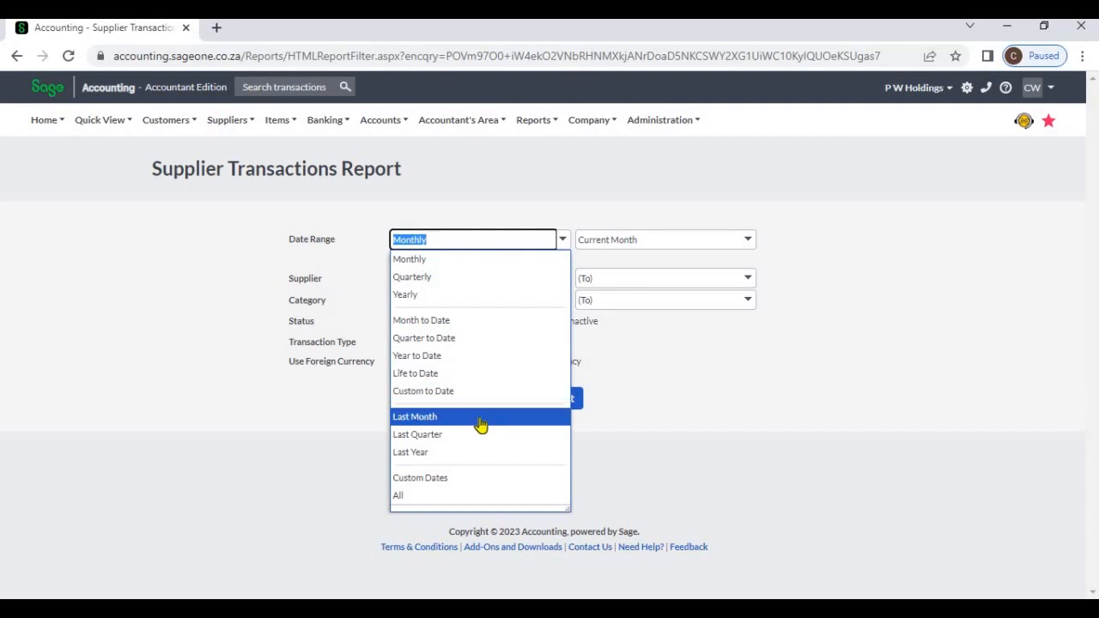
{"action": "left_click", "coordinate": [470, 479]}
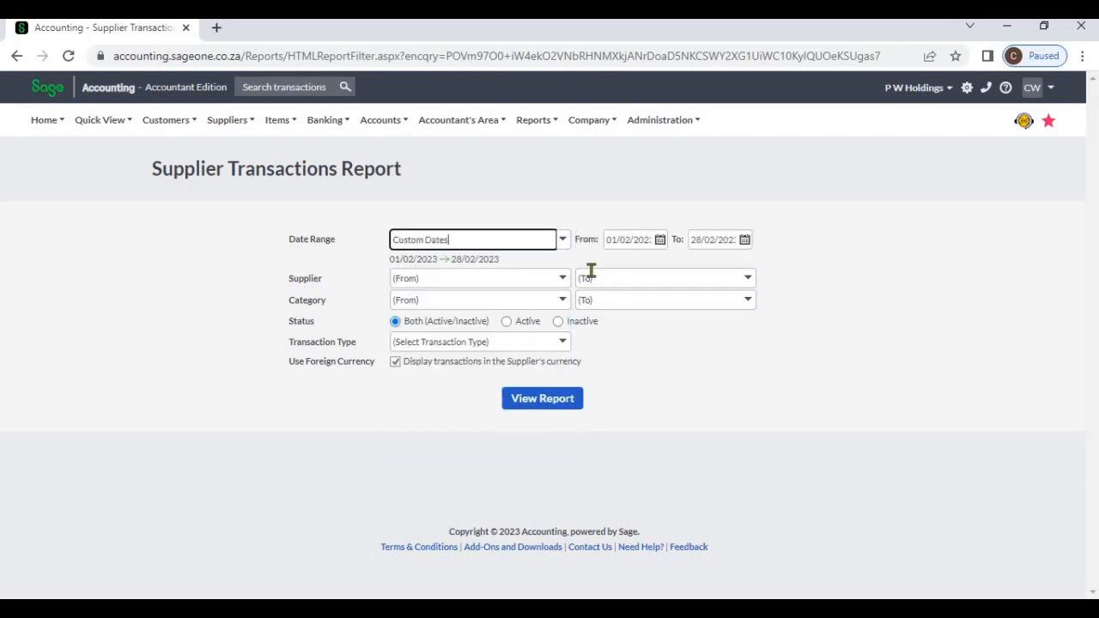
{"action": "left_click", "coordinate": [659, 243]}
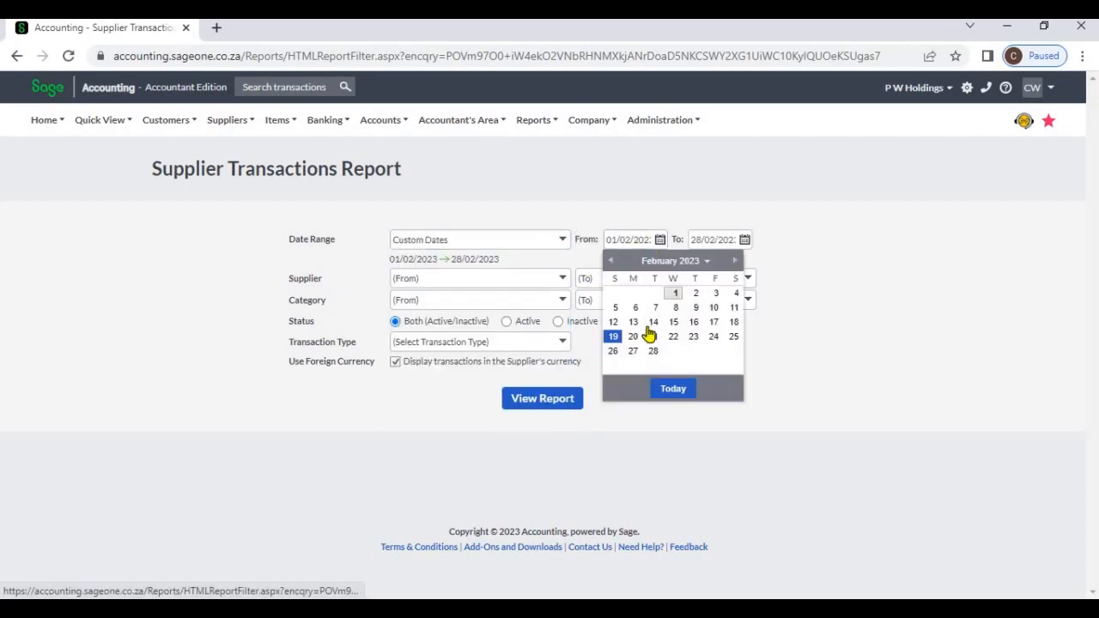
{"action": "left_click", "coordinate": [744, 242]}
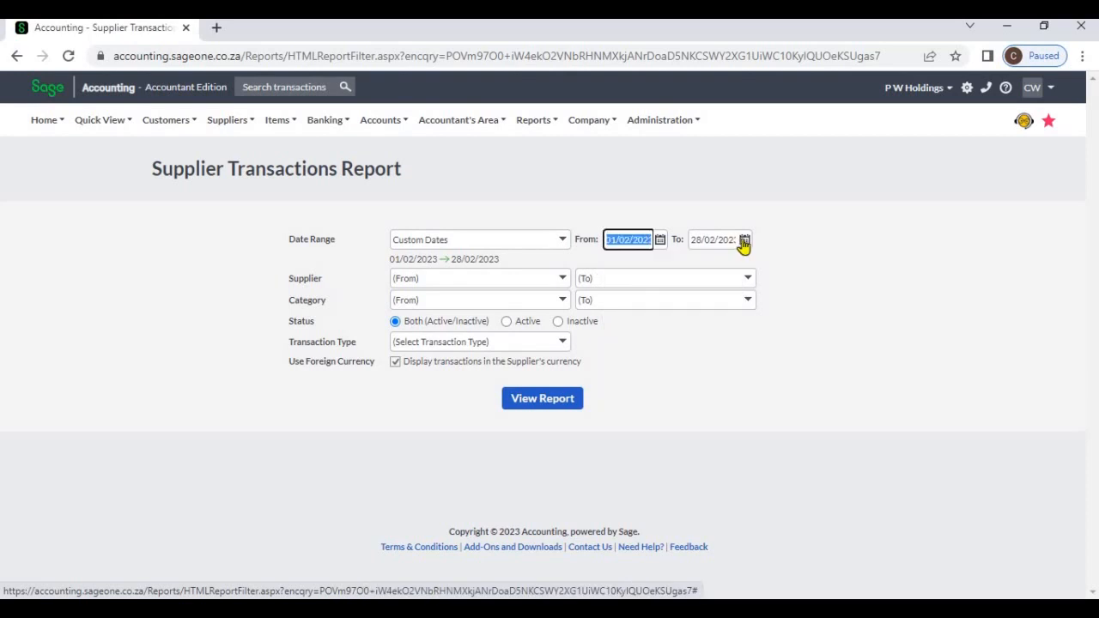
{"action": "left_click", "coordinate": [760, 327]}
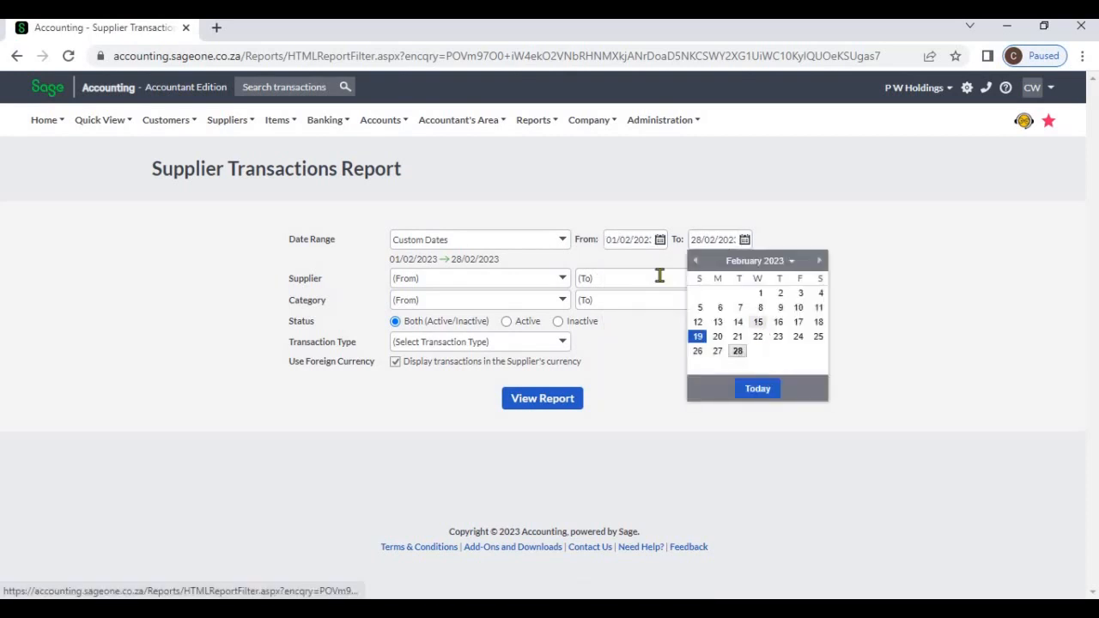
{"action": "left_click", "coordinate": [559, 244]}
{"action": "left_click", "coordinate": [452, 491]}
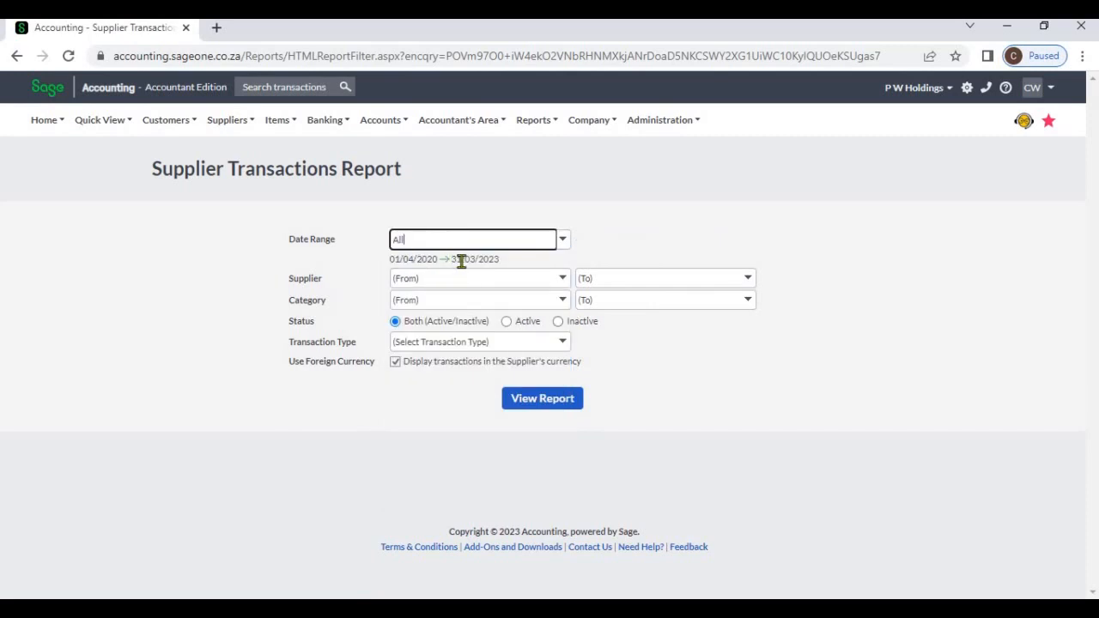
- Set the report's date range to Yearly for the current year
{"action": "left_click", "coordinate": [561, 245]}
{"action": "left_click", "coordinate": [462, 296]}
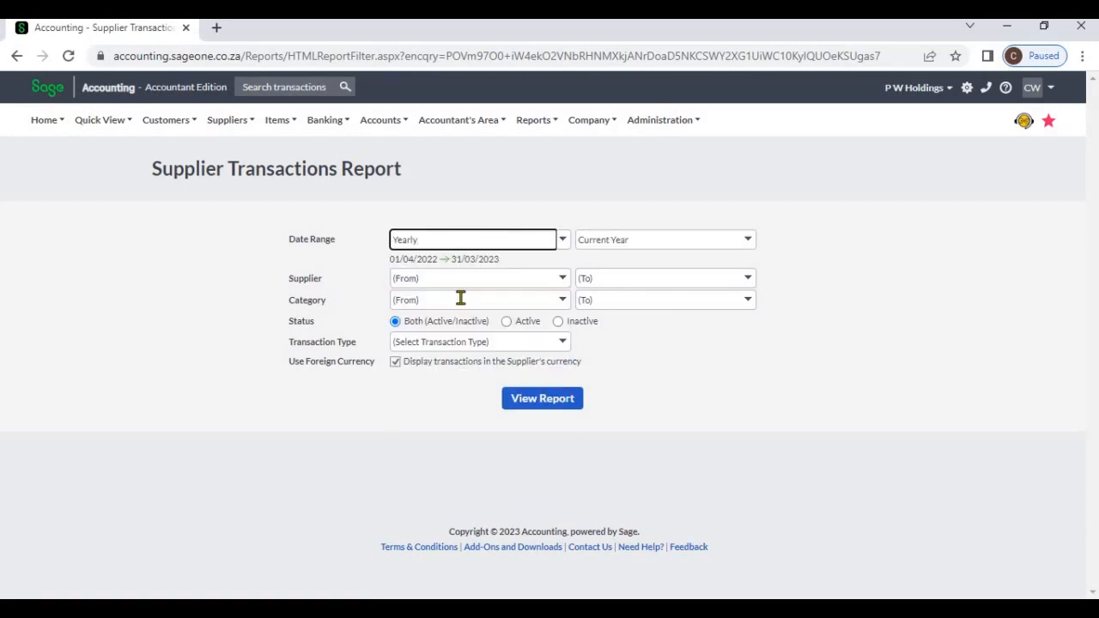
- Try limiting the suppliers to ABC through Accounting Software, and reset the supplier range to no restriction
{"action": "left_click", "coordinate": [560, 279]}
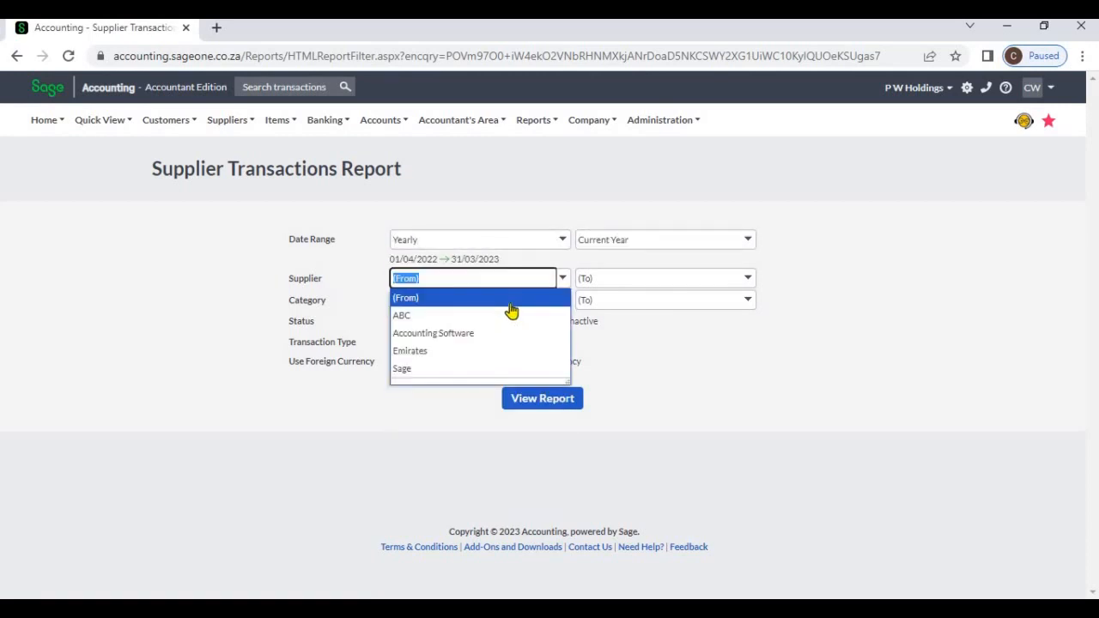
{"action": "left_click", "coordinate": [503, 315]}
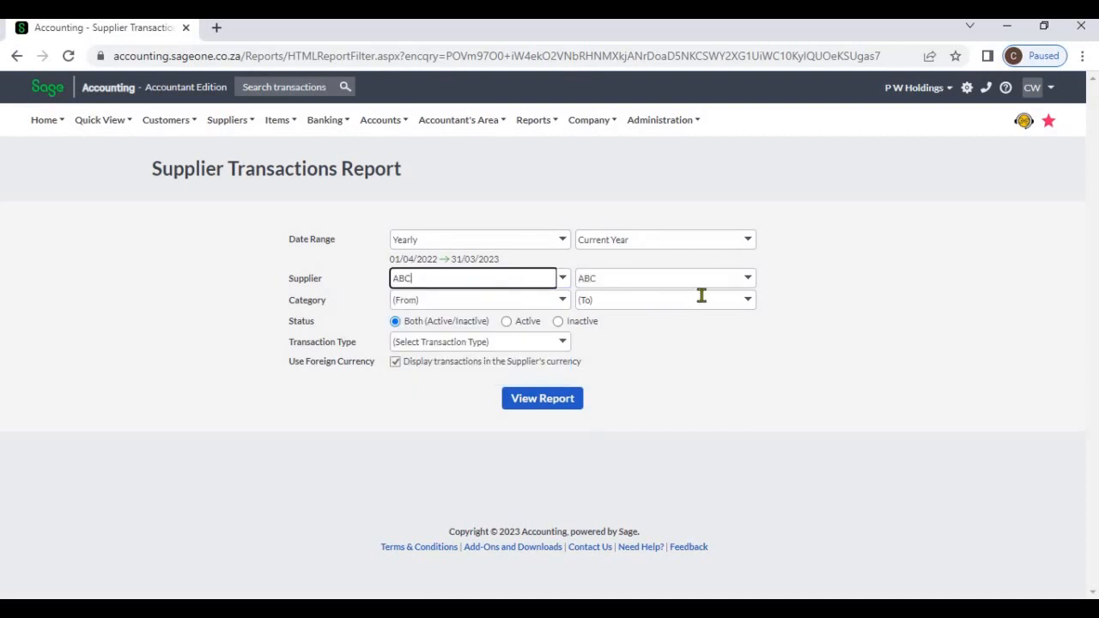
{"action": "left_click", "coordinate": [748, 279]}
{"action": "left_click", "coordinate": [666, 335]}
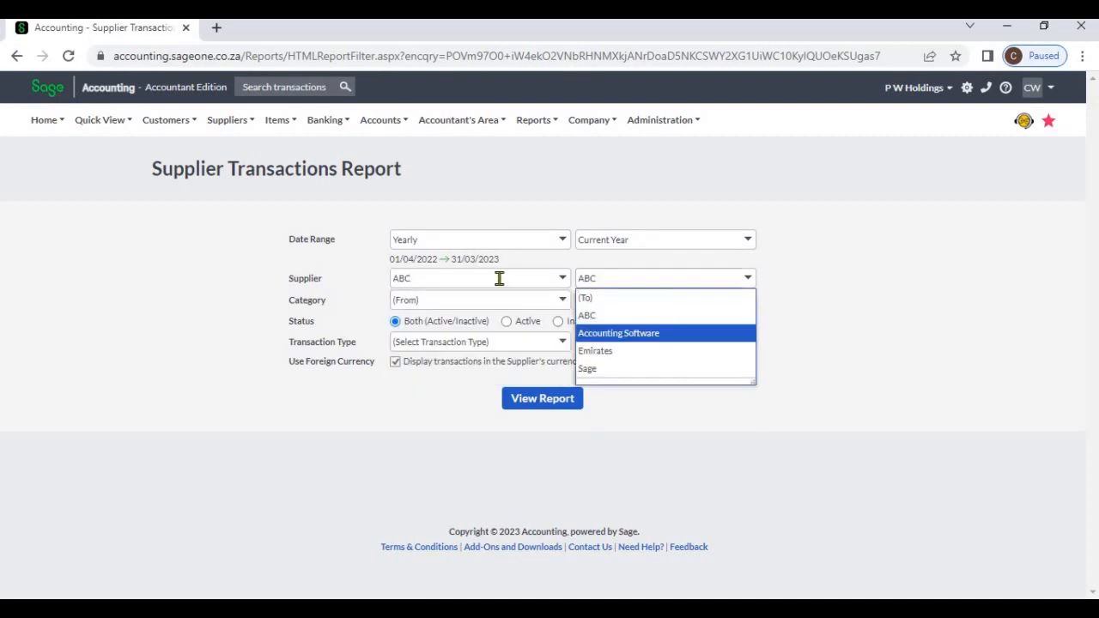
{"action": "left_click", "coordinate": [557, 282]}
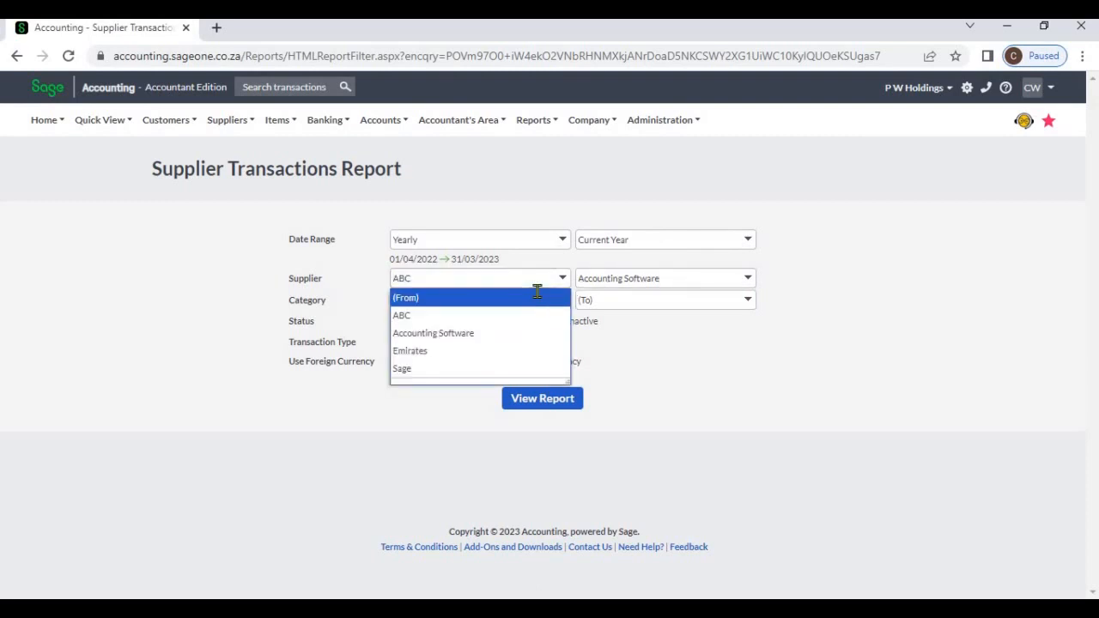
{"action": "left_click", "coordinate": [537, 297]}
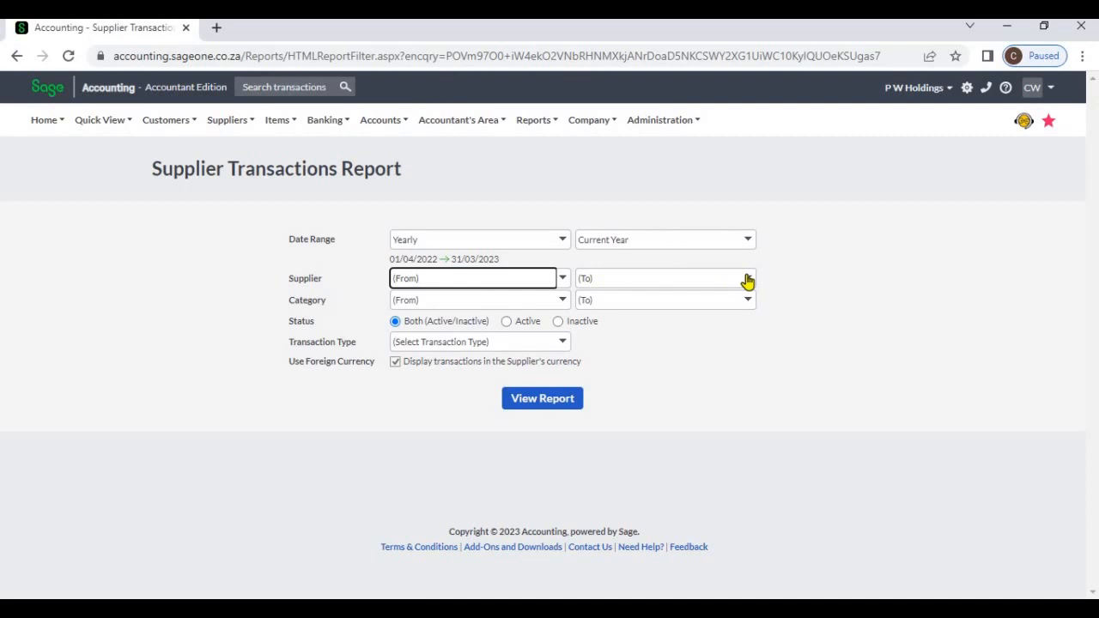
- Try limiting the supplier categories to Foreign through Product, and reset the category range to no restriction
{"action": "left_click", "coordinate": [565, 304]}
{"action": "left_click", "coordinate": [564, 305]}
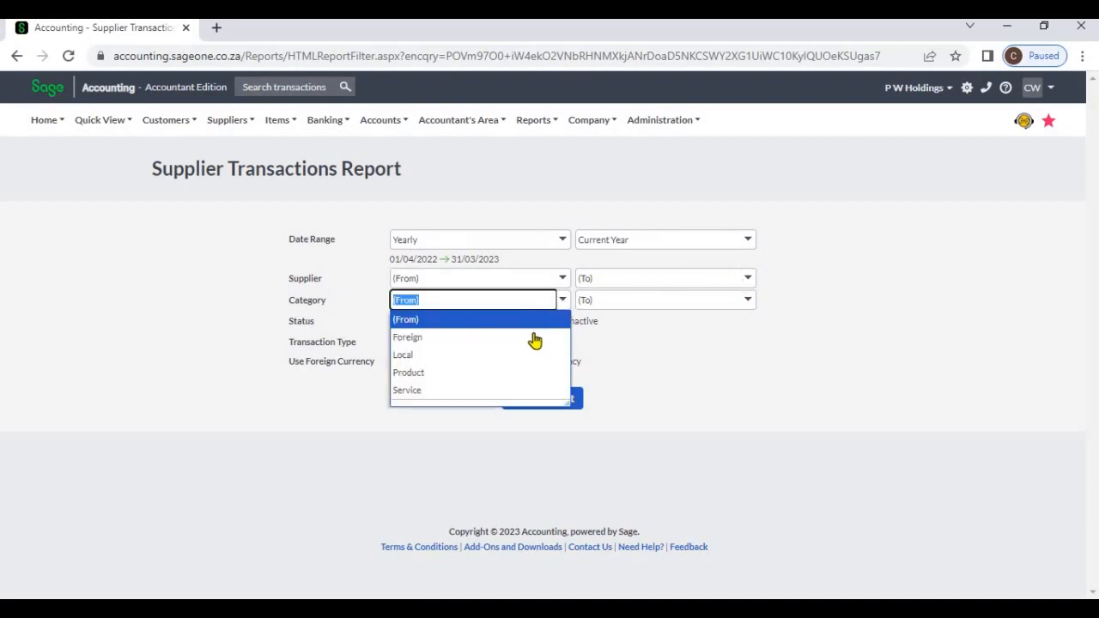
{"action": "left_click", "coordinate": [534, 338]}
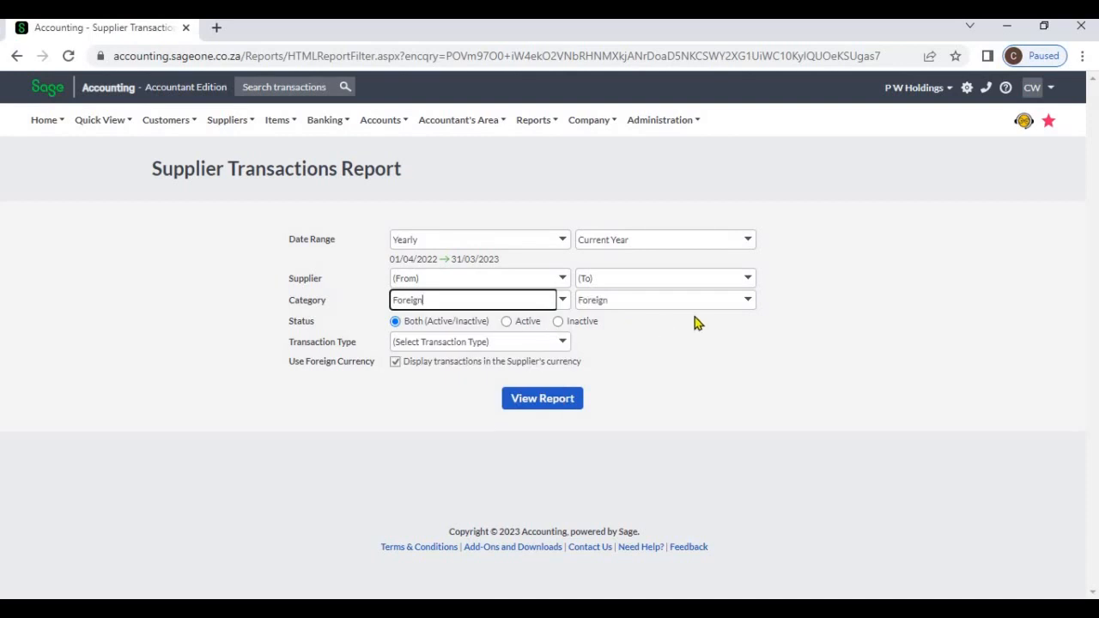
{"action": "left_click", "coordinate": [747, 304]}
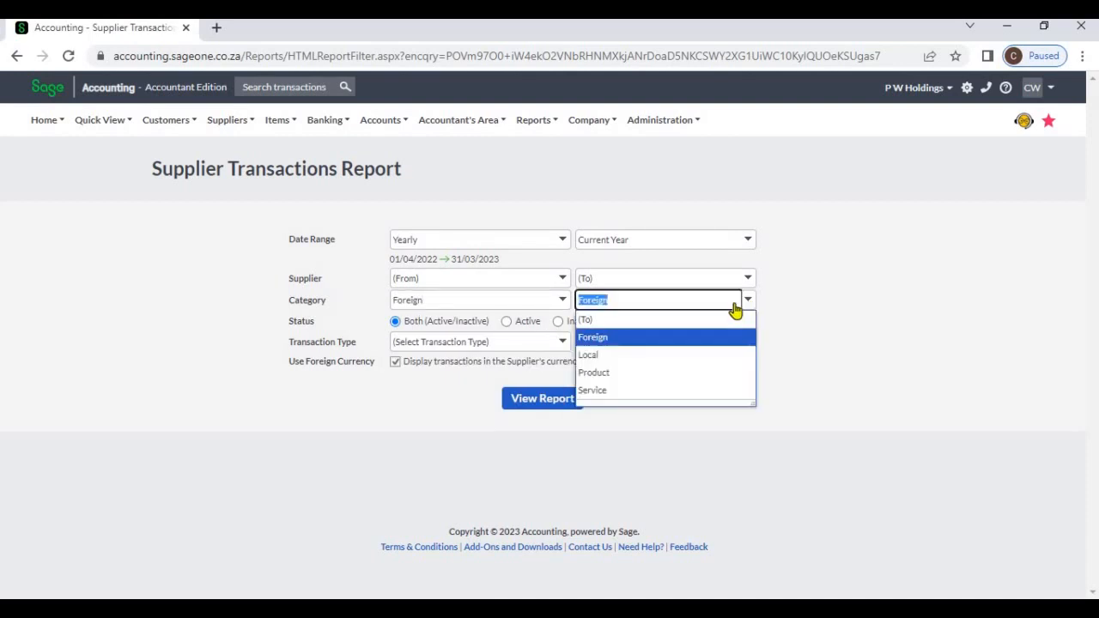
{"action": "left_click", "coordinate": [657, 374]}
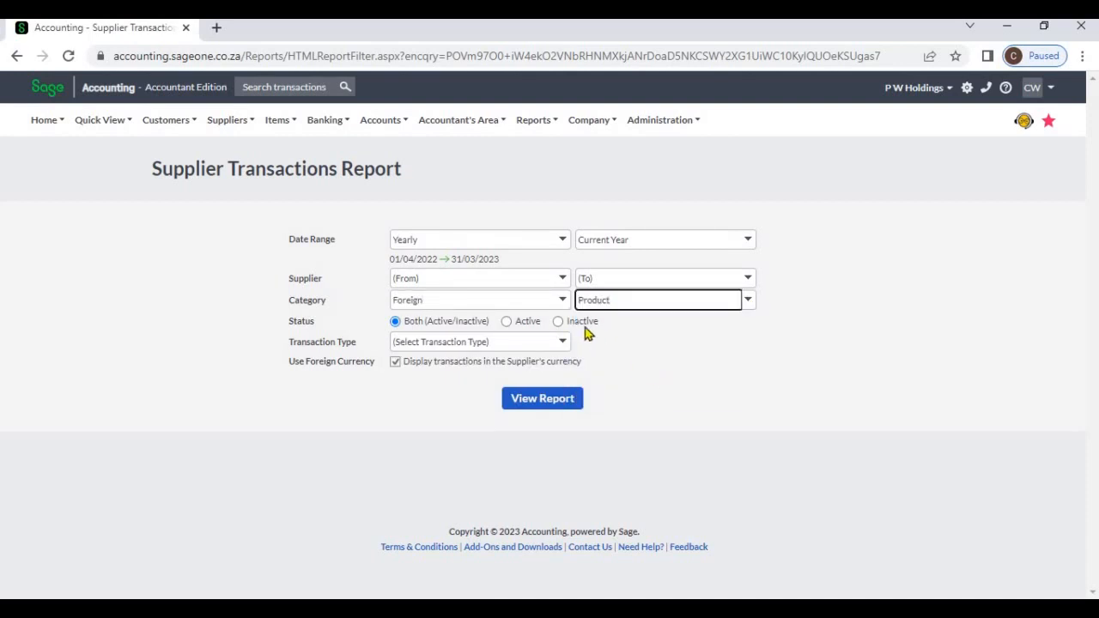
{"action": "left_click", "coordinate": [560, 306]}
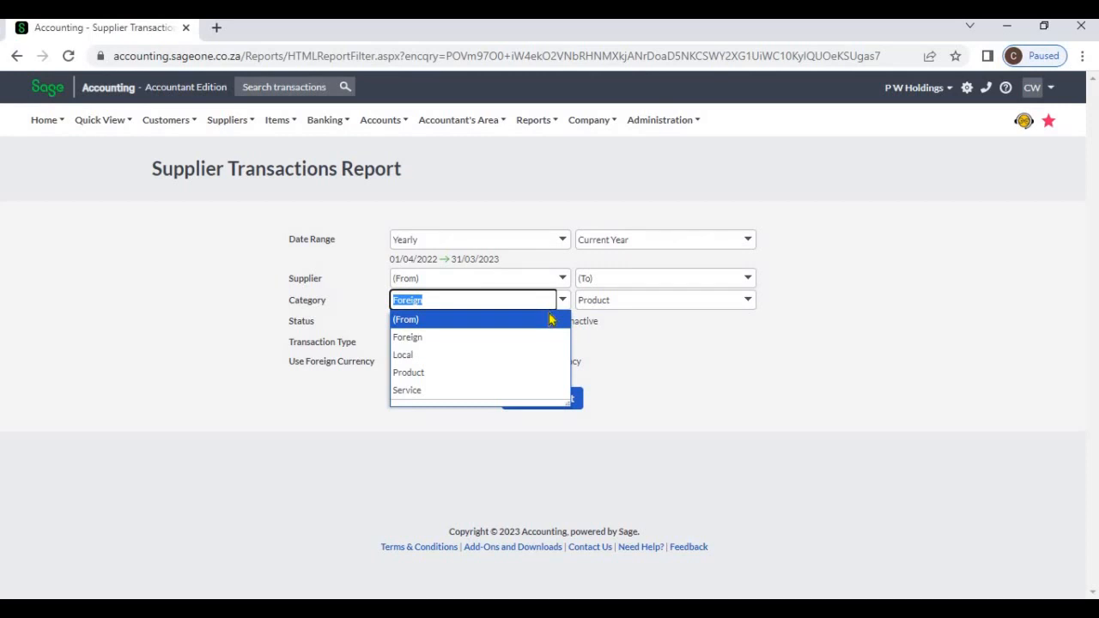
{"action": "left_click", "coordinate": [550, 320]}
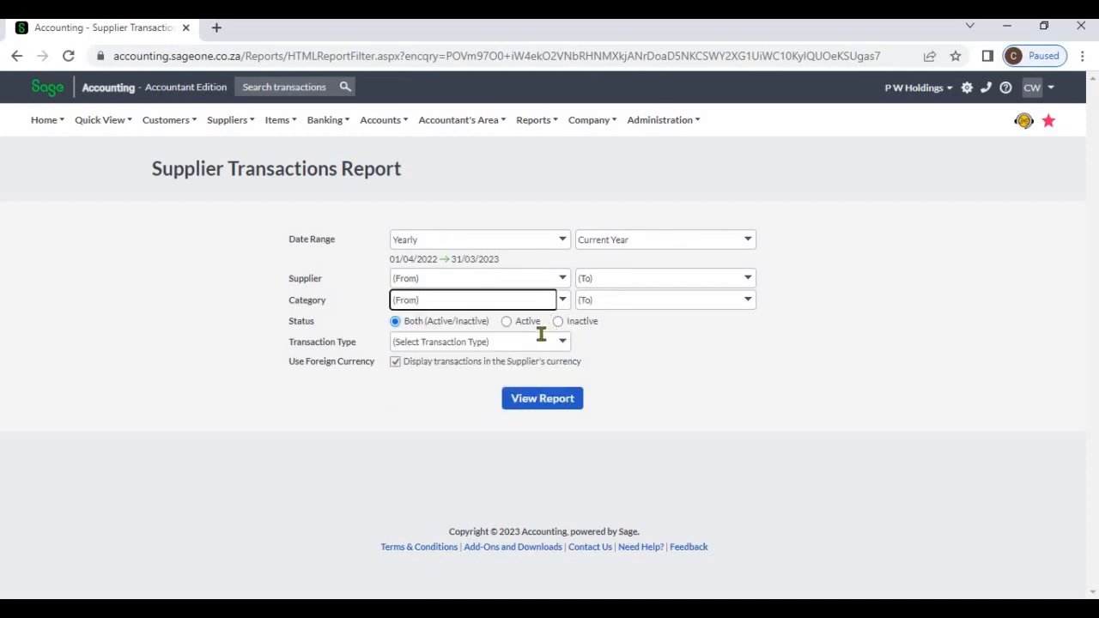
- Try the Active and Inactive supplier status filters, and return the status to Both (Active/Inactive)
{"action": "left_click", "coordinate": [510, 325]}
{"action": "left_click", "coordinate": [559, 321]}
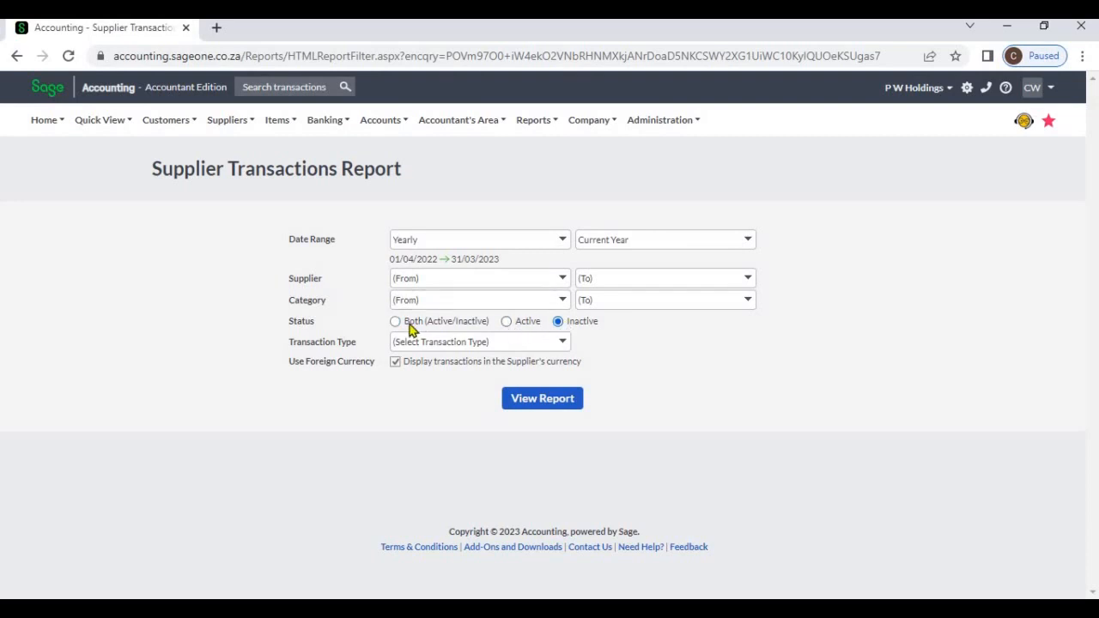
{"action": "left_click", "coordinate": [396, 323]}
- Look through the available transaction types without choosing one
{"action": "left_click", "coordinate": [564, 346]}
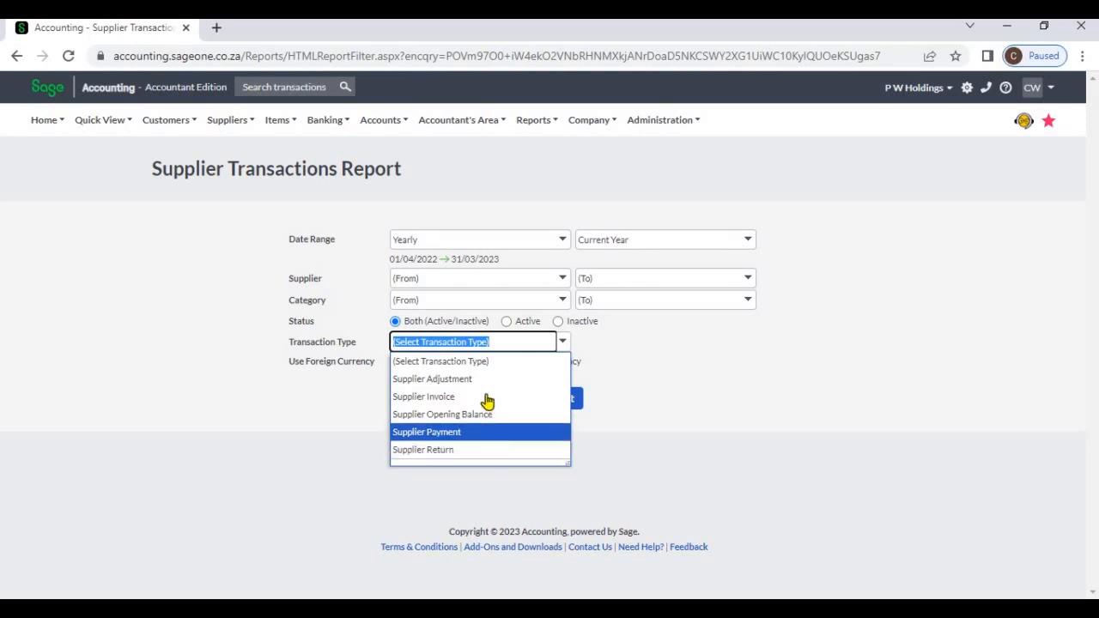
{"action": "left_click", "coordinate": [615, 352]}
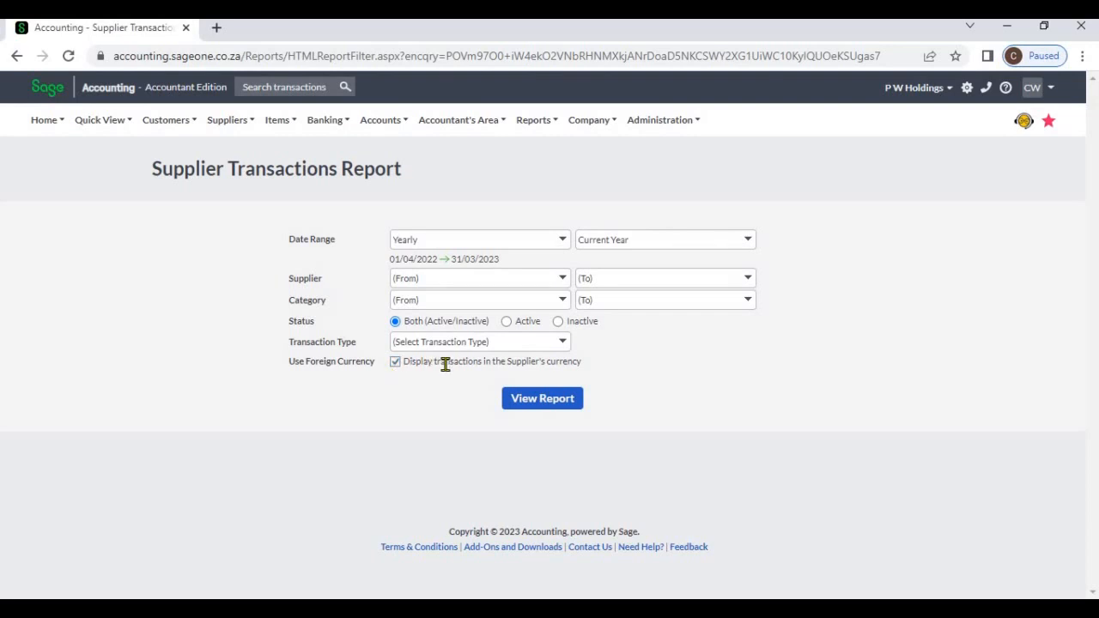
- Generate the Supplier Transactions Report and review the transactions and balances listed for each supplier
{"action": "left_click", "coordinate": [541, 403]}
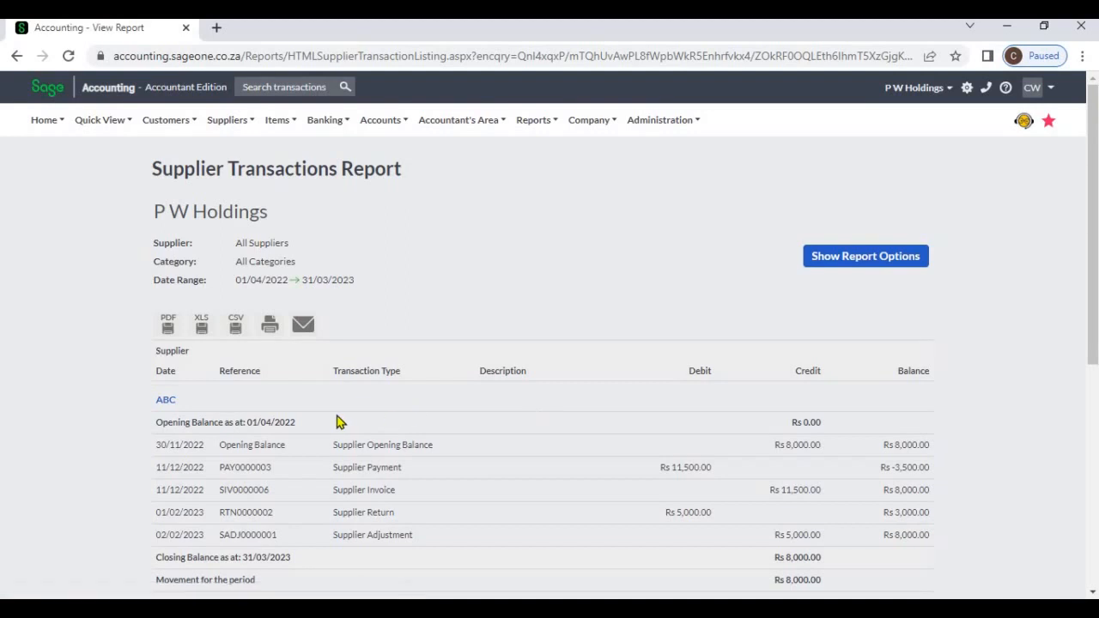
{"action": "scroll", "coordinate": [337, 422], "scroll_direction": "down", "scroll_amount": 1}
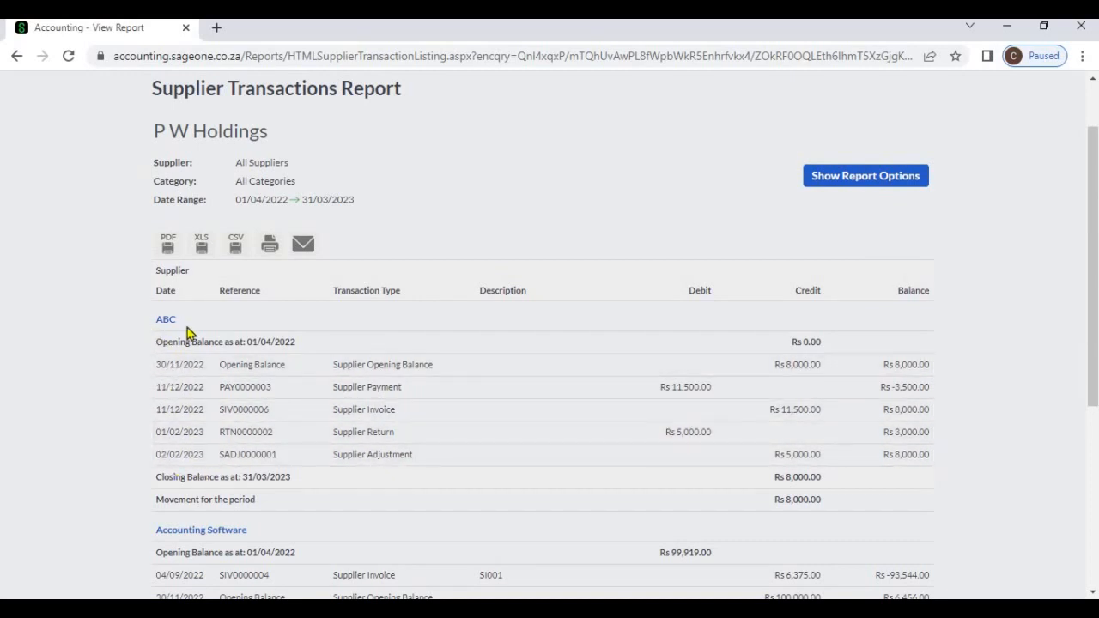
{"action": "scroll", "coordinate": [207, 361], "scroll_direction": "down", "scroll_amount": 2}
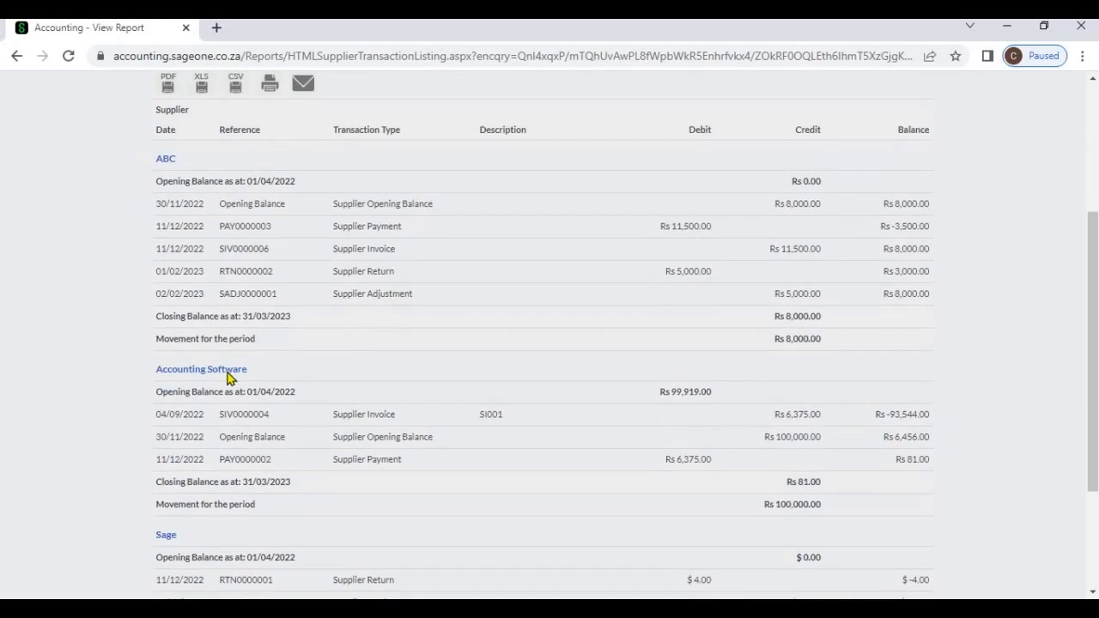
{"action": "scroll", "coordinate": [232, 420], "scroll_direction": "up", "scroll_amount": 2}
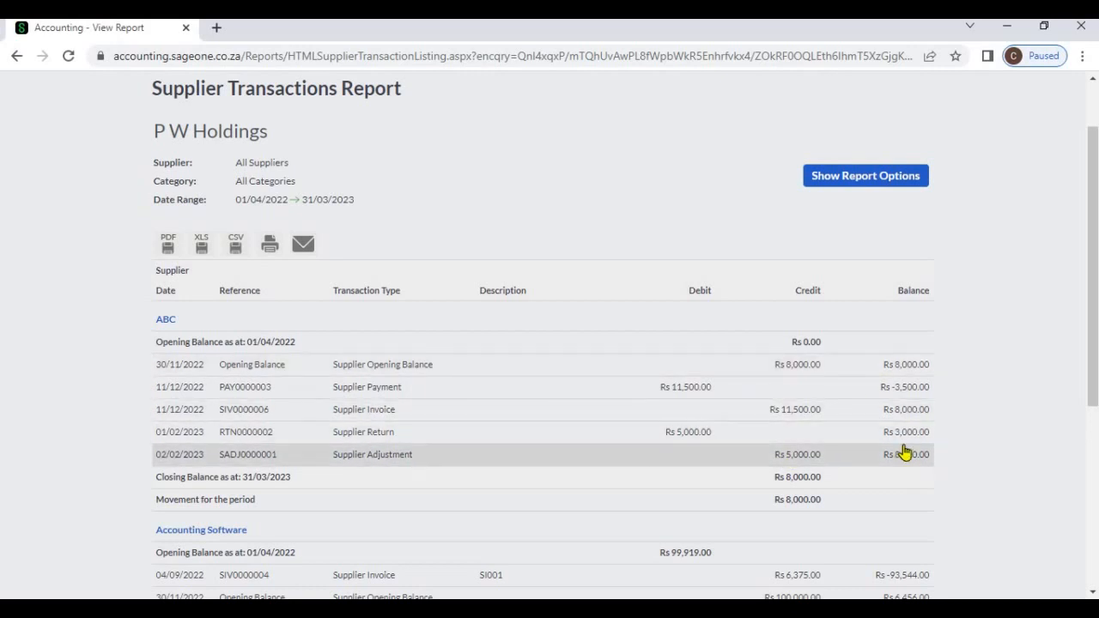
{"action": "scroll", "coordinate": [904, 453], "scroll_direction": "down", "scroll_amount": 5}
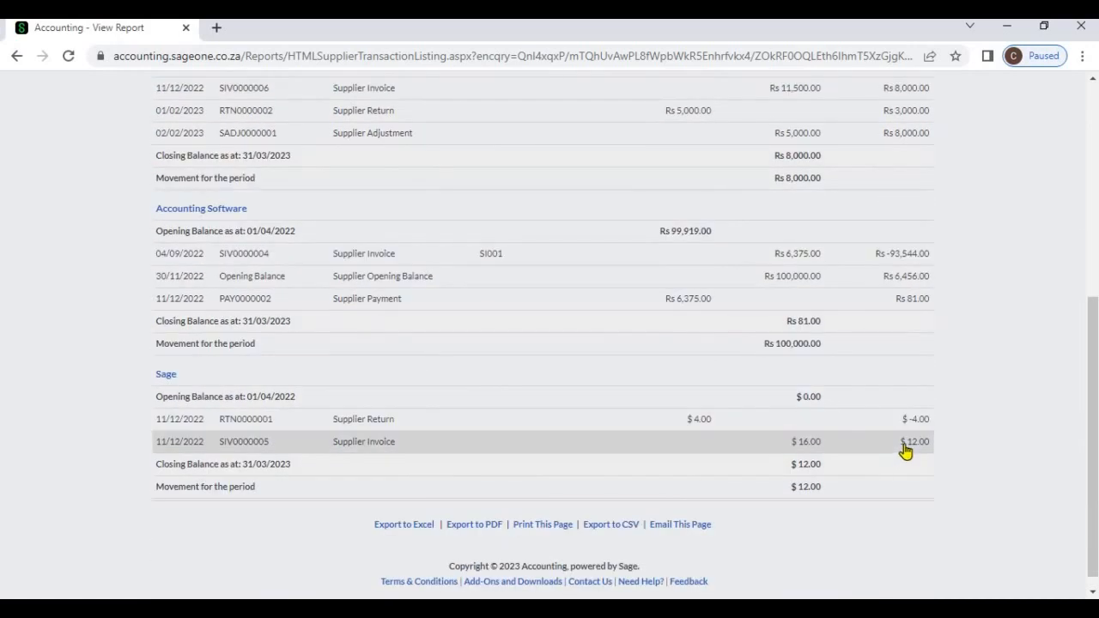
- Show the report options, turn off displaying transactions in the supplier's currency, and refresh the report
{"action": "scroll", "coordinate": [886, 403], "scroll_direction": "up", "scroll_amount": 10}
{"action": "left_click", "coordinate": [839, 262]}
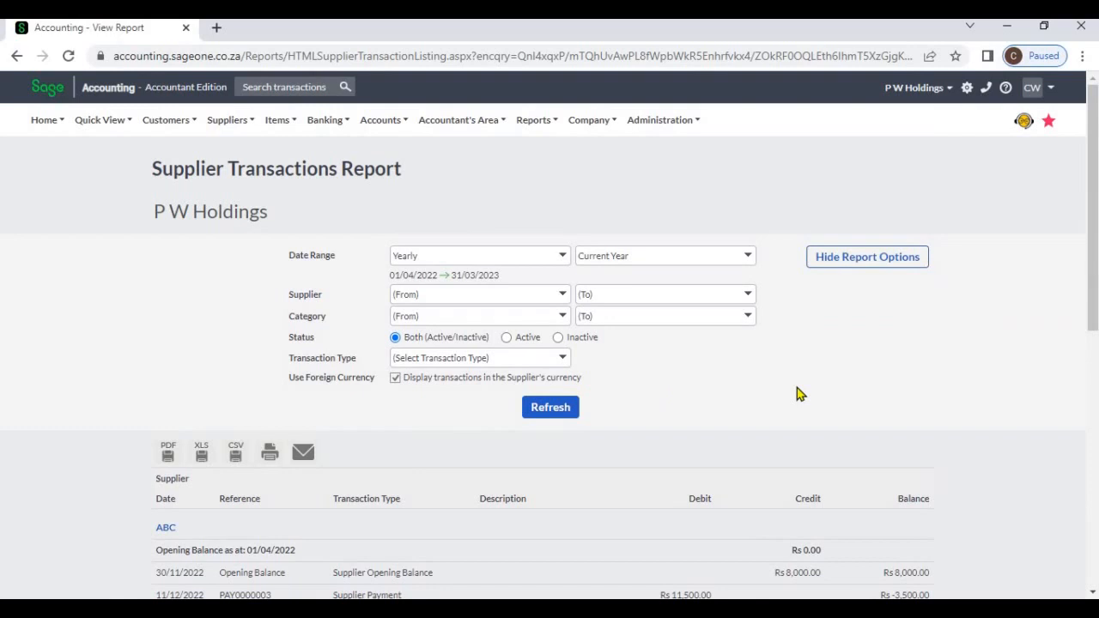
{"action": "scroll", "coordinate": [796, 391], "scroll_direction": "down", "scroll_amount": 10}
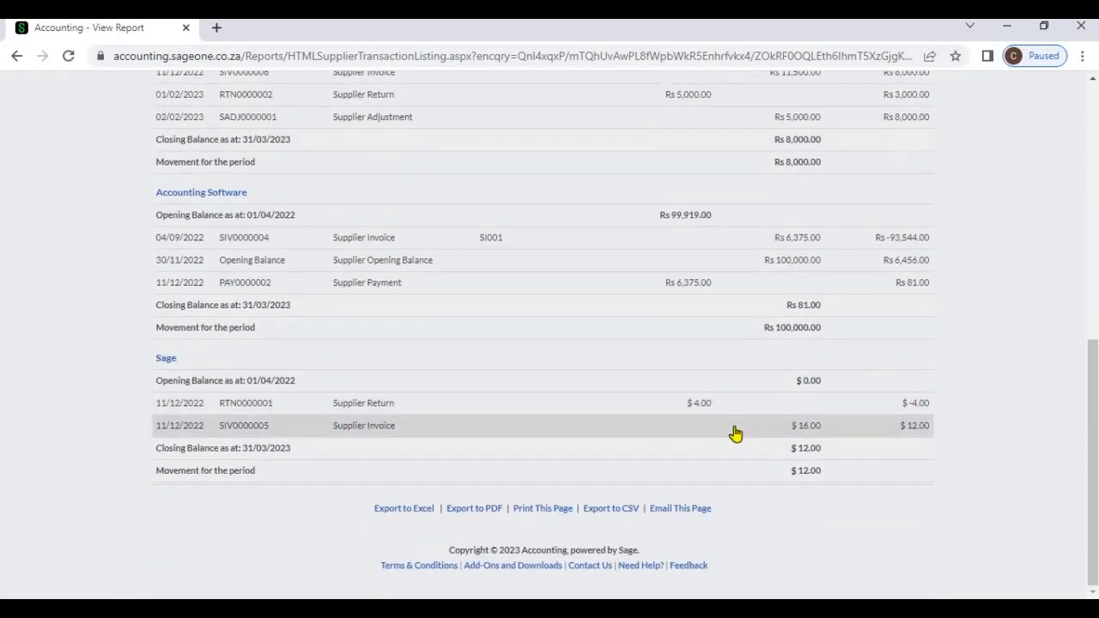
{"action": "scroll", "coordinate": [744, 420], "scroll_direction": "up", "scroll_amount": 3}
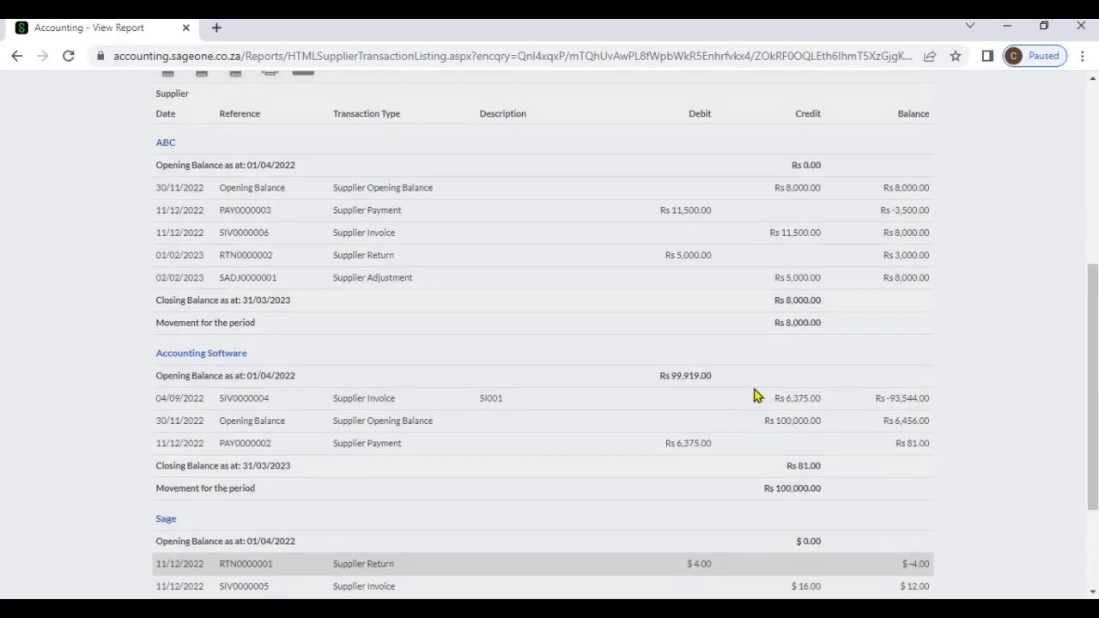
{"action": "scroll", "coordinate": [765, 378], "scroll_direction": "down", "scroll_amount": 3}
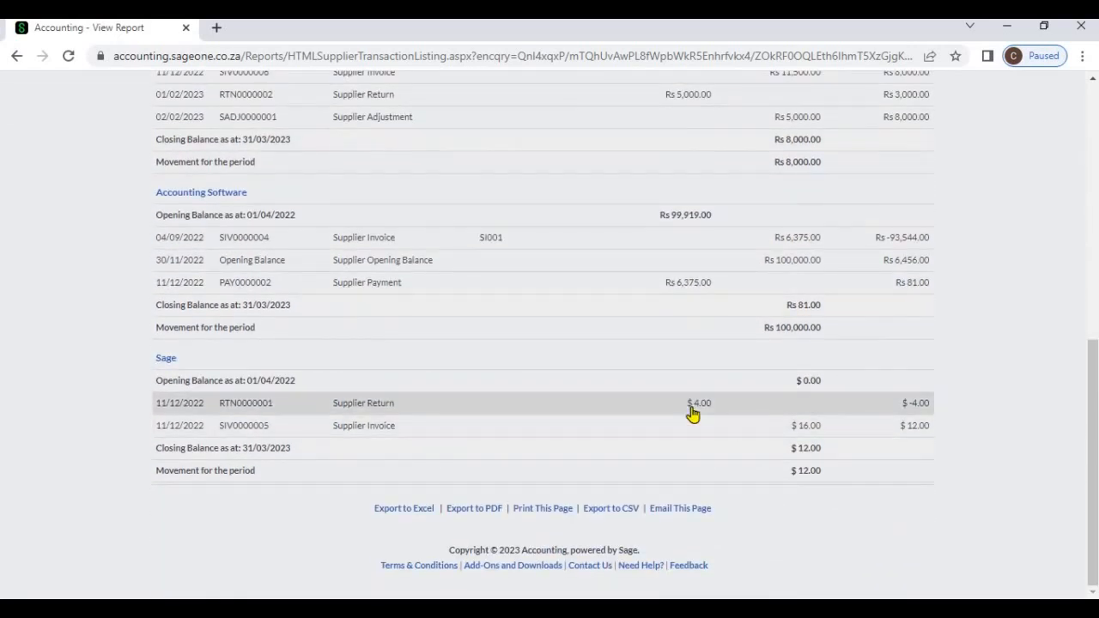
{"action": "scroll", "coordinate": [692, 414], "scroll_direction": "up", "scroll_amount": 6}
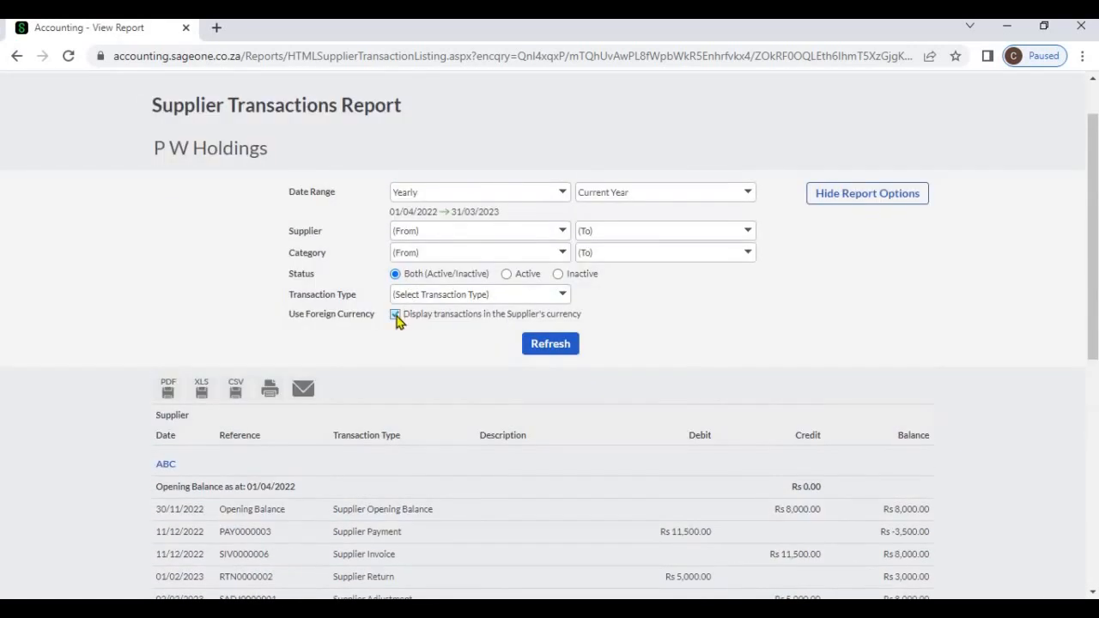
{"action": "left_click", "coordinate": [395, 314]}
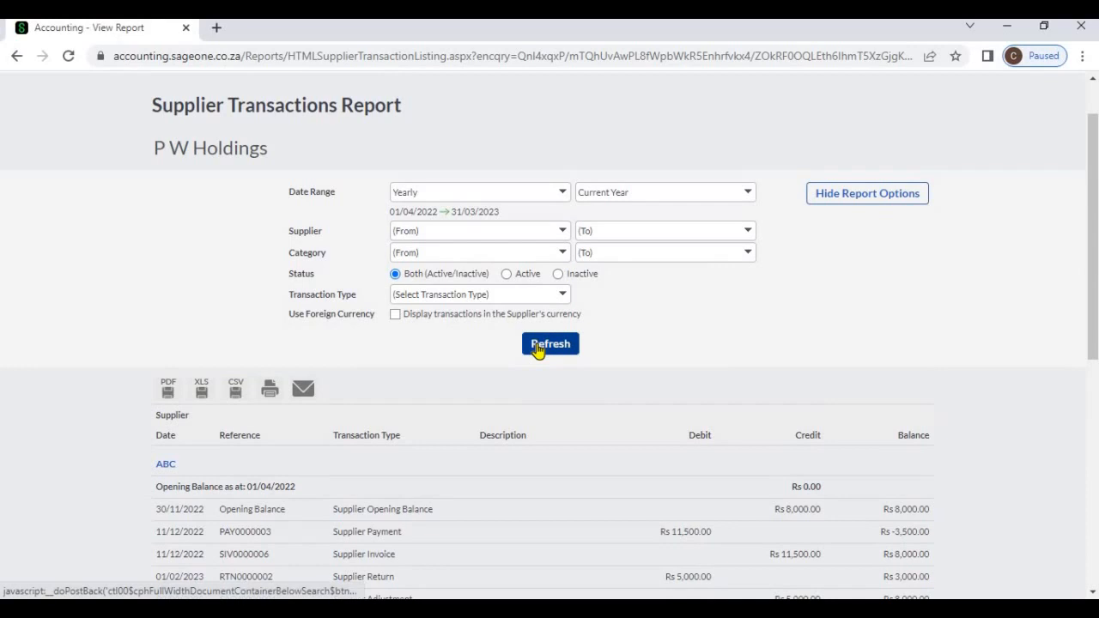
{"action": "left_click", "coordinate": [537, 347]}
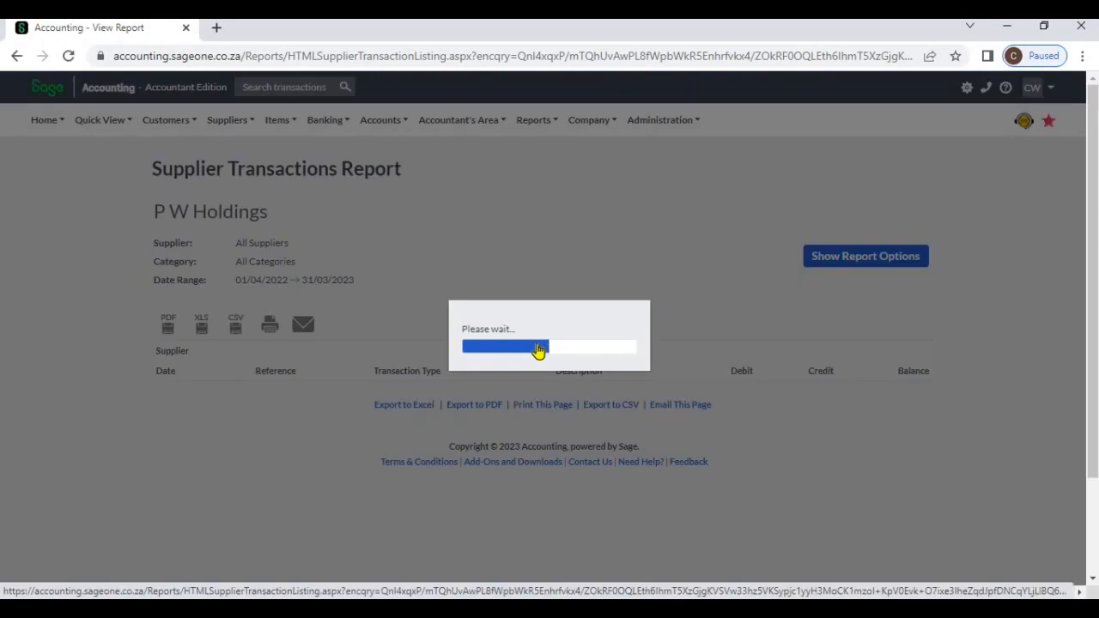
- Examine the refreshed report's supplier transactions, including the foreign currency movements listed under the Sage supplier
{"action": "scroll", "coordinate": [591, 325], "scroll_direction": "down", "scroll_amount": 5}
{"action": "scroll", "coordinate": [708, 362], "scroll_direction": "up", "scroll_amount": 2}
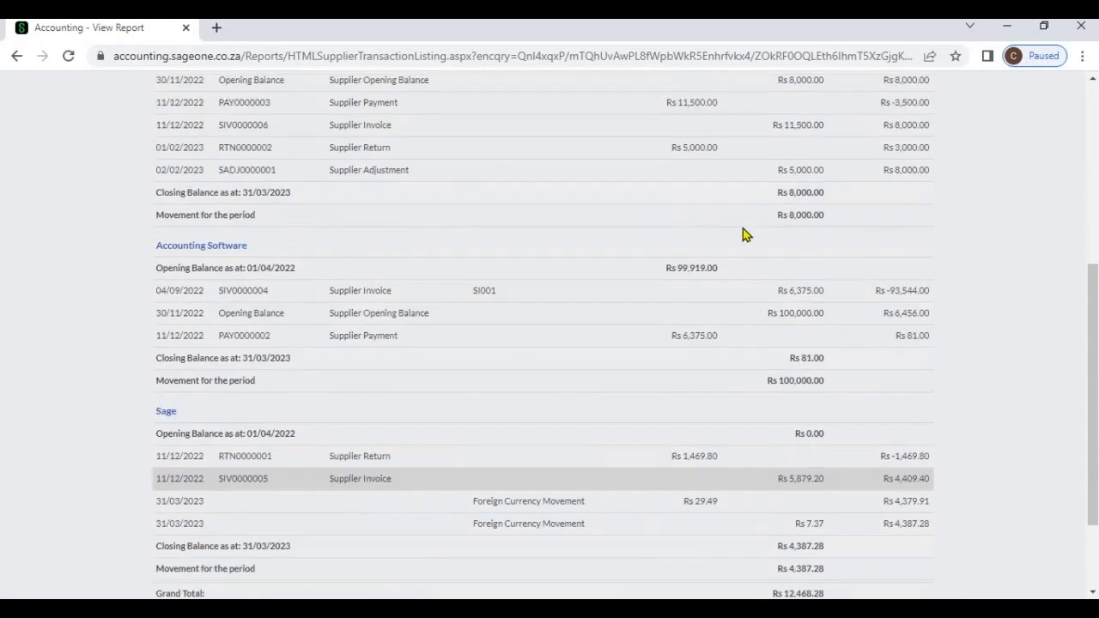
{"action": "scroll", "coordinate": [758, 391], "scroll_direction": "down", "scroll_amount": 2}
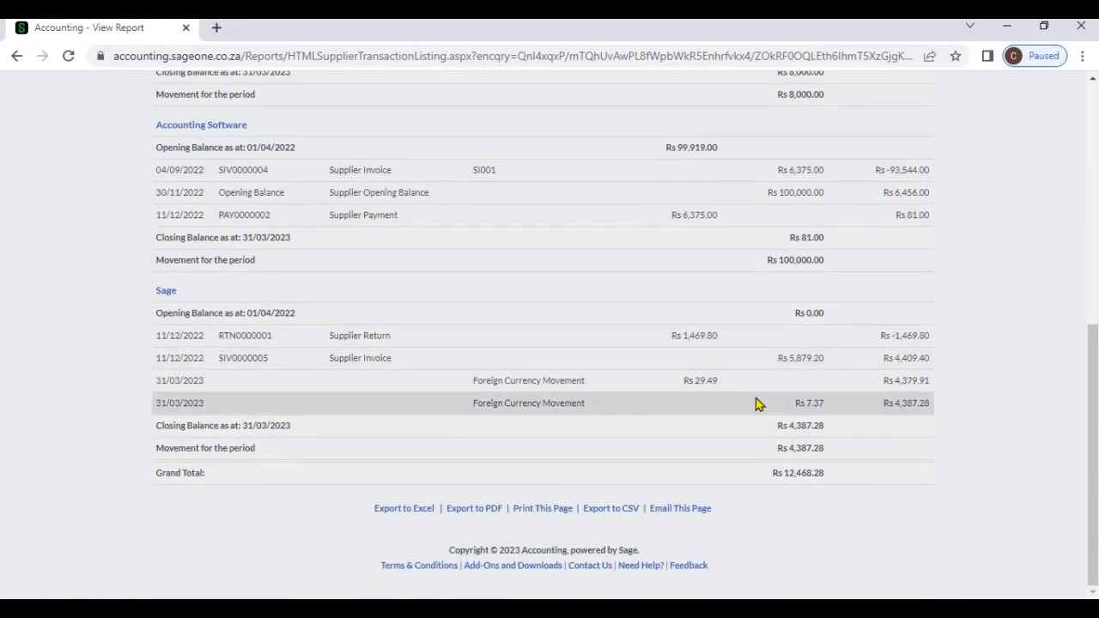
- Show the report options to check the foreign currency setting, and review each supplier's closing balance and the grand total
{"action": "scroll", "coordinate": [841, 220], "scroll_direction": "up", "scroll_amount": 5}
{"action": "left_click", "coordinate": [833, 183]}
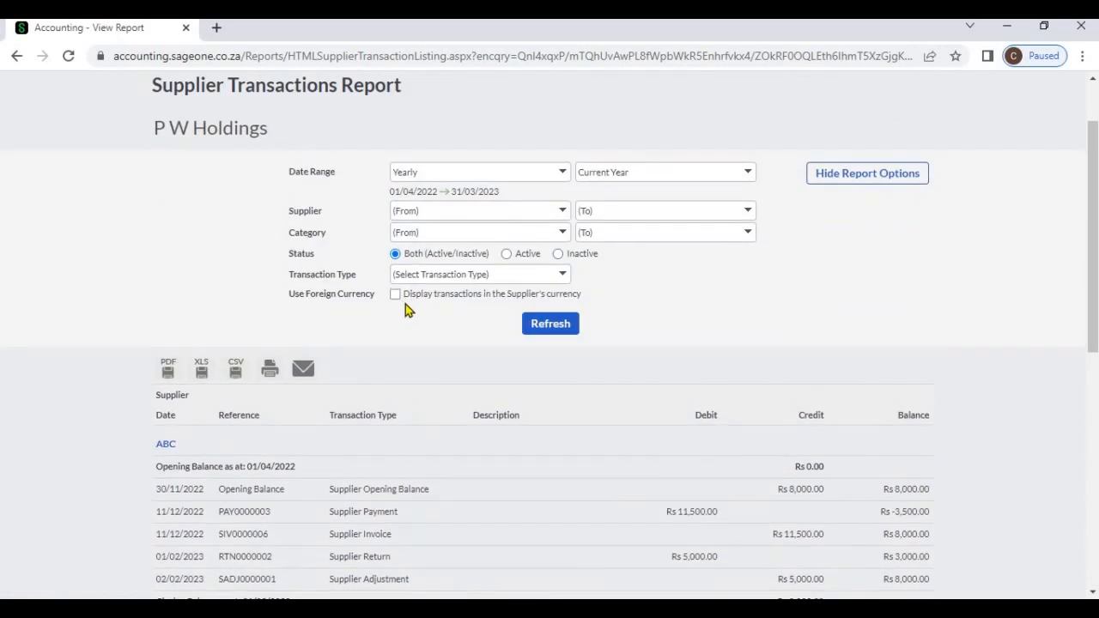
{"action": "scroll", "coordinate": [724, 308], "scroll_direction": "down", "scroll_amount": 10}
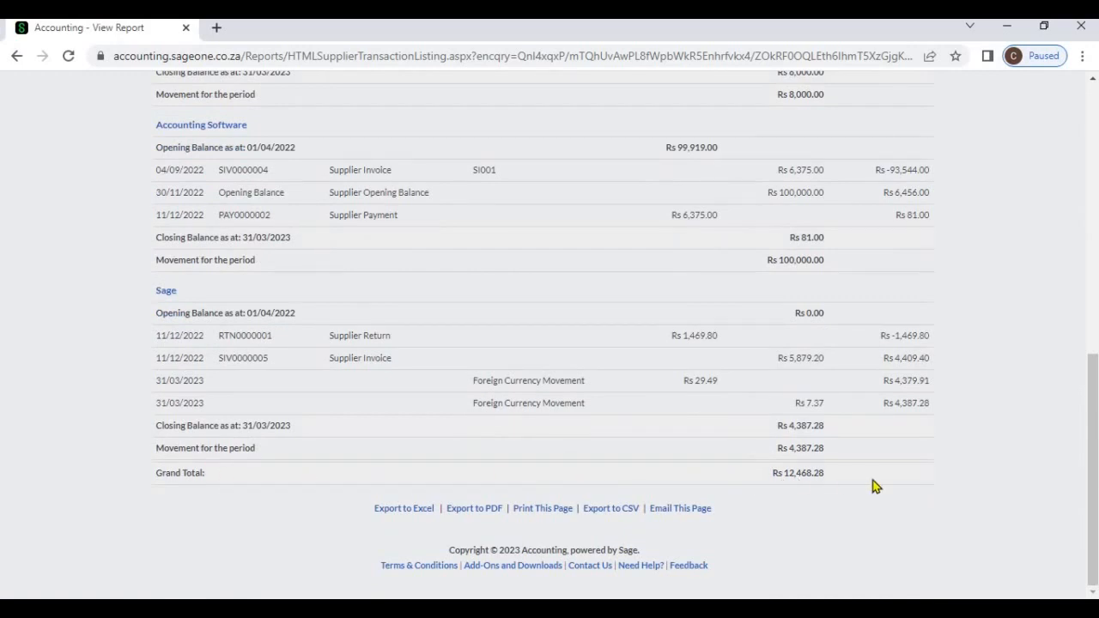
{"action": "scroll", "coordinate": [876, 486], "scroll_direction": "up", "scroll_amount": 1}
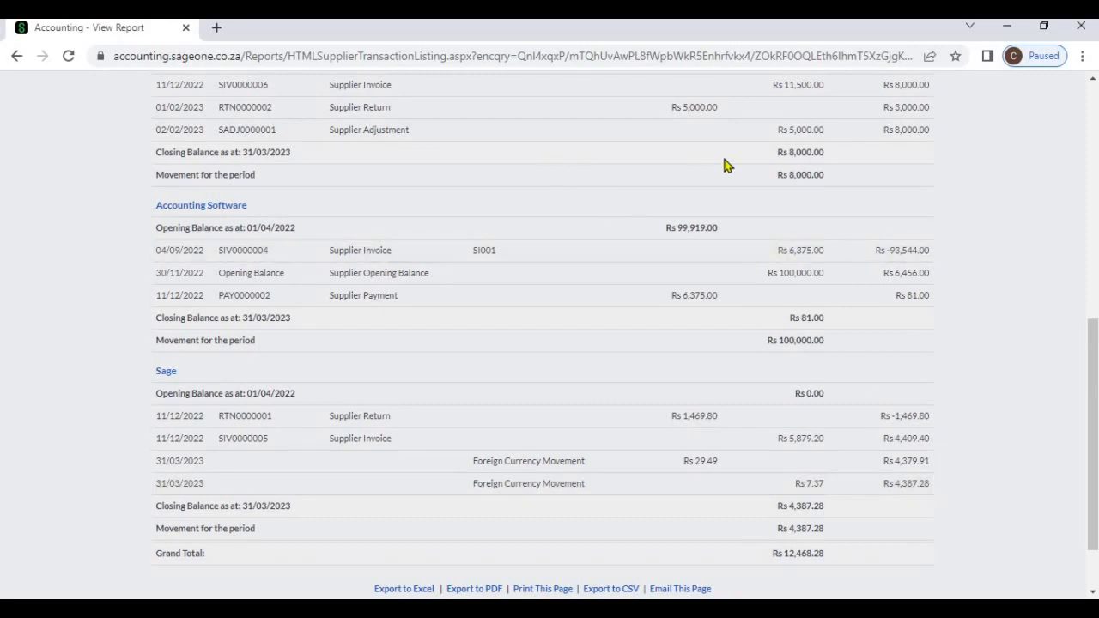
{"action": "scroll", "coordinate": [723, 165], "scroll_direction": "up", "scroll_amount": 1}
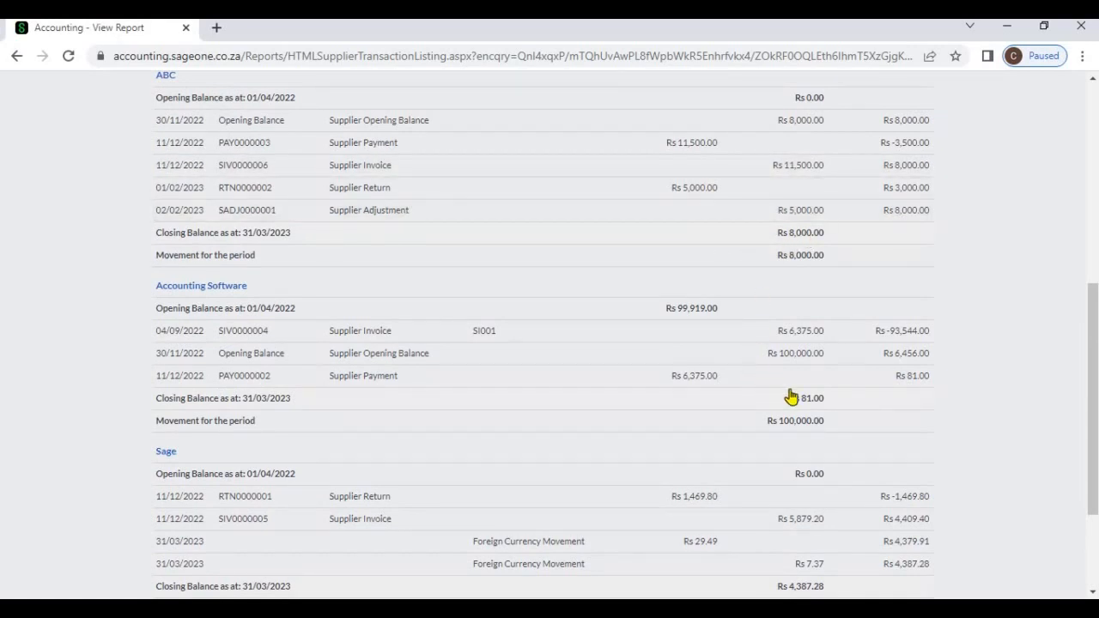
{"action": "scroll", "coordinate": [833, 481], "scroll_direction": "down", "scroll_amount": 1}
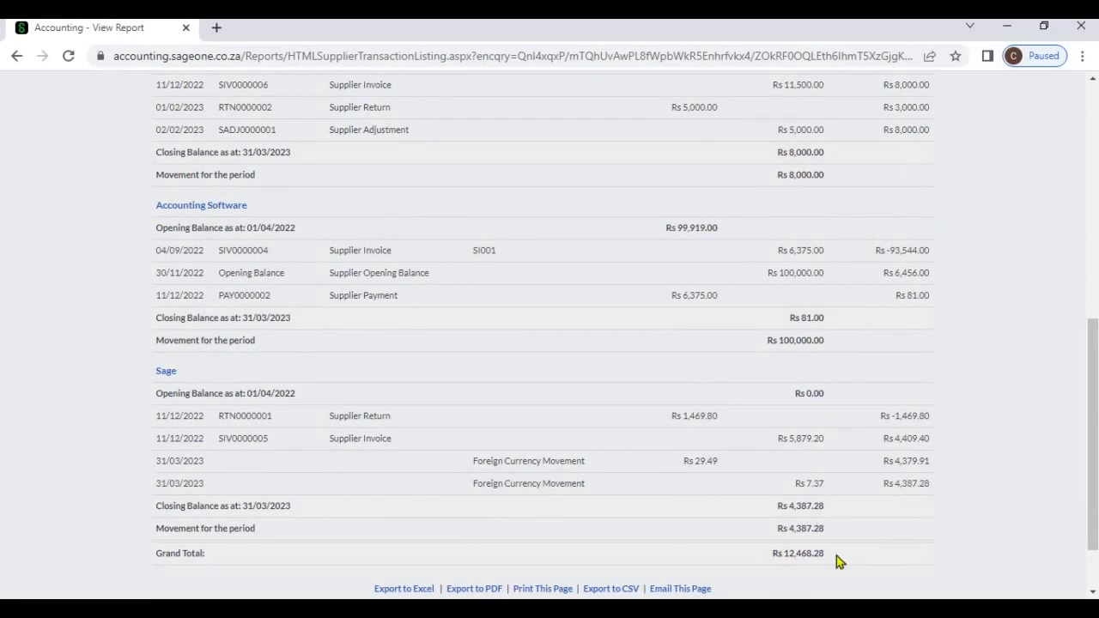
{"action": "scroll", "coordinate": [826, 553], "scroll_direction": "down", "scroll_amount": 1}
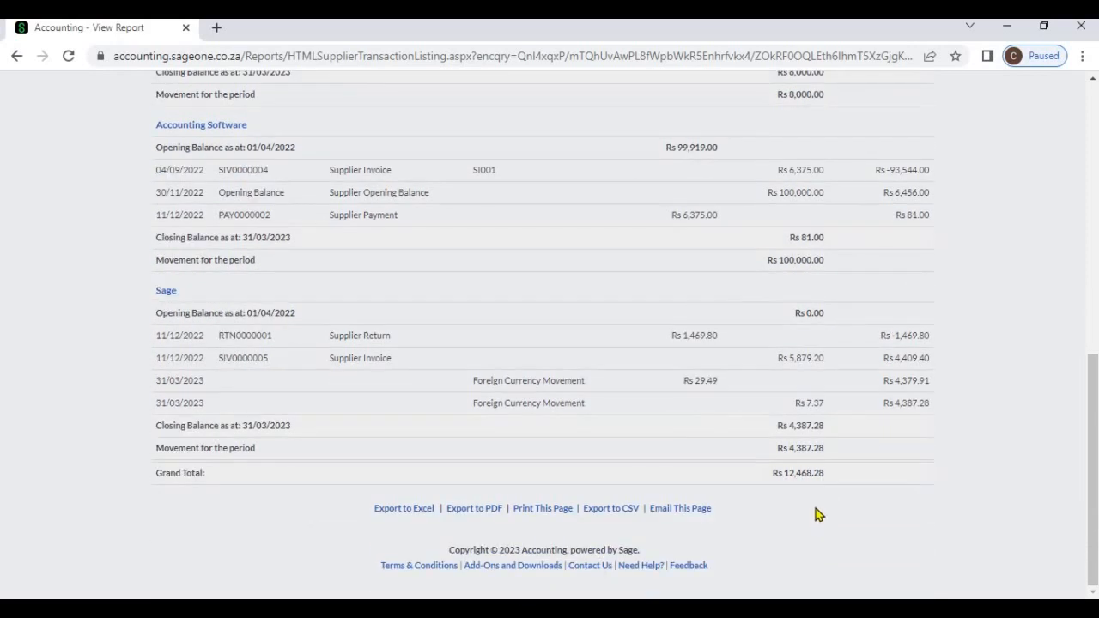
- Open ABC's supplier invoice dated 11/12/2022 from the report to view the document, and return to the report
{"action": "scroll", "coordinate": [818, 518], "scroll_direction": "up", "scroll_amount": 6}
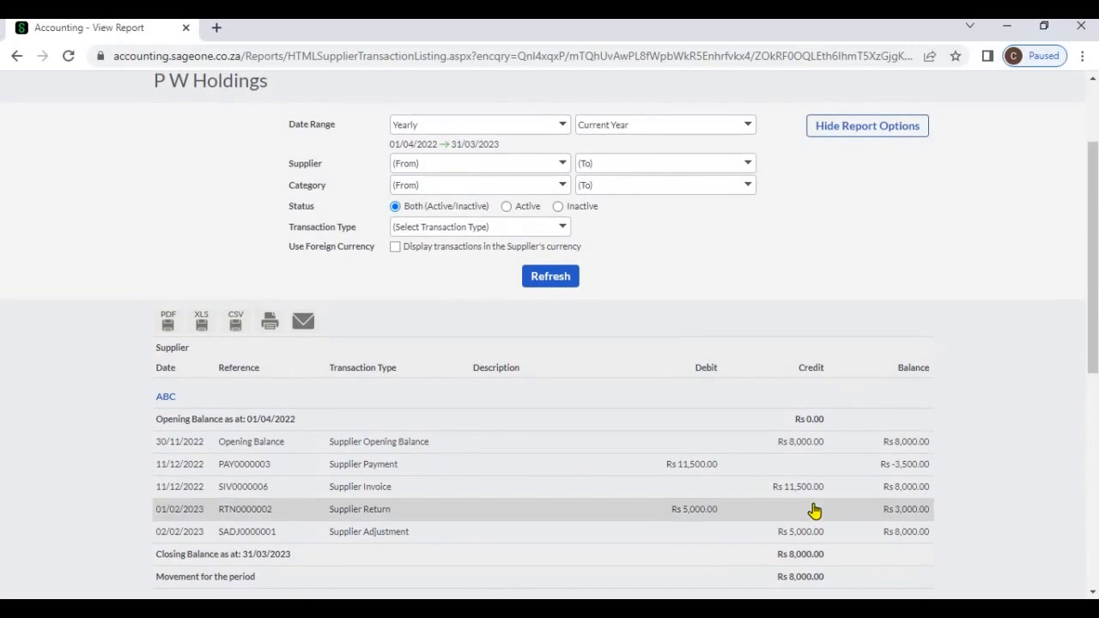
{"action": "left_click", "coordinate": [375, 487]}
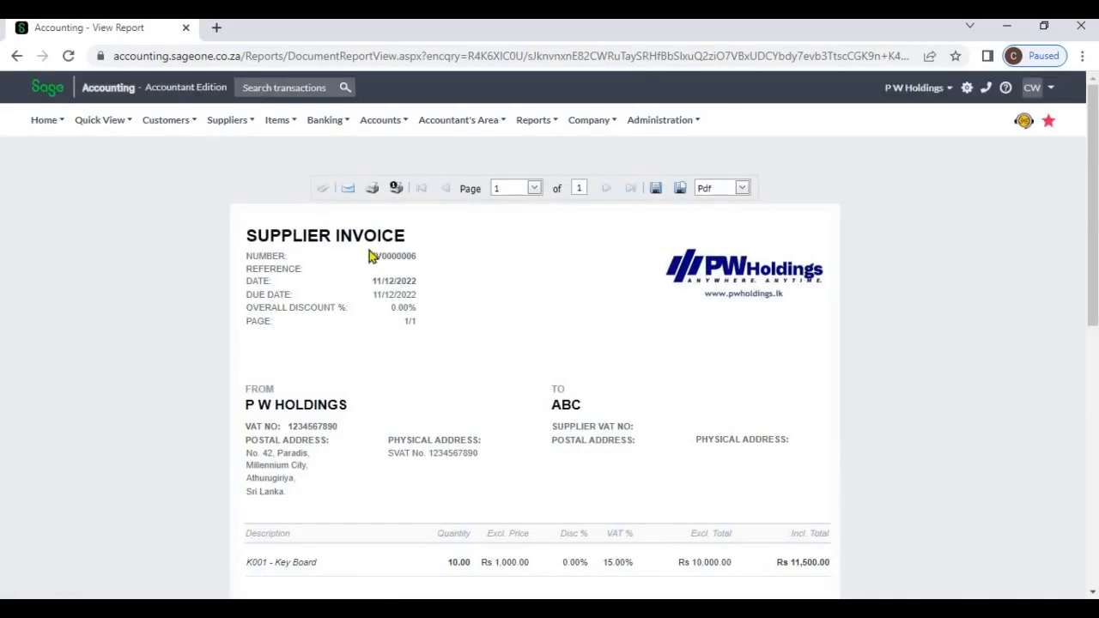
{"action": "left_click", "coordinate": [16, 56]}
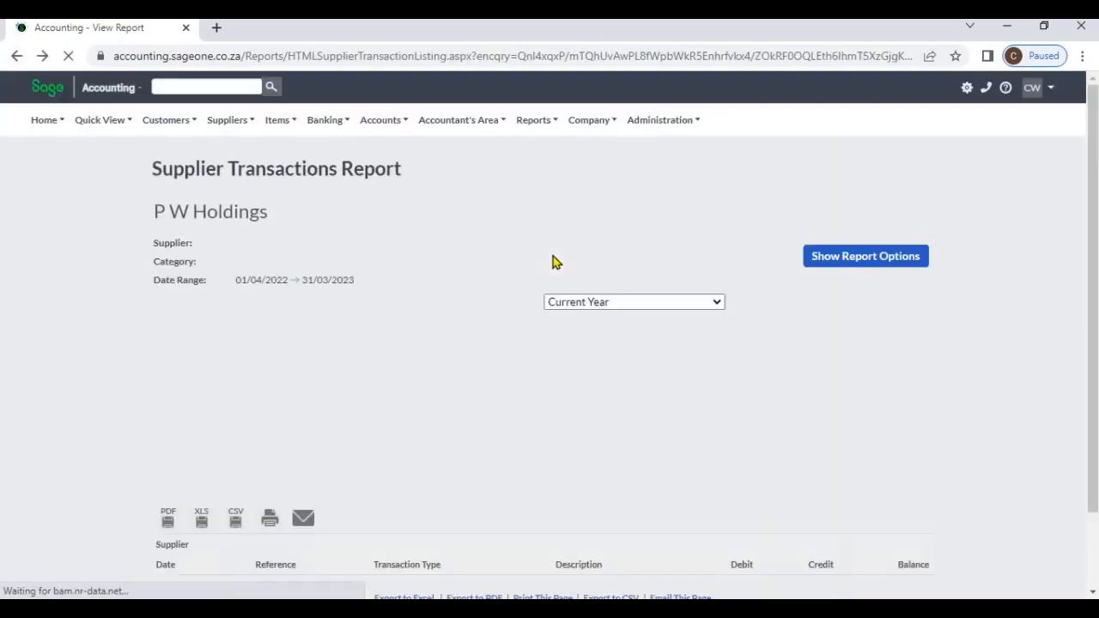
{"action": "scroll", "coordinate": [591, 275], "scroll_direction": "up", "scroll_amount": 2}
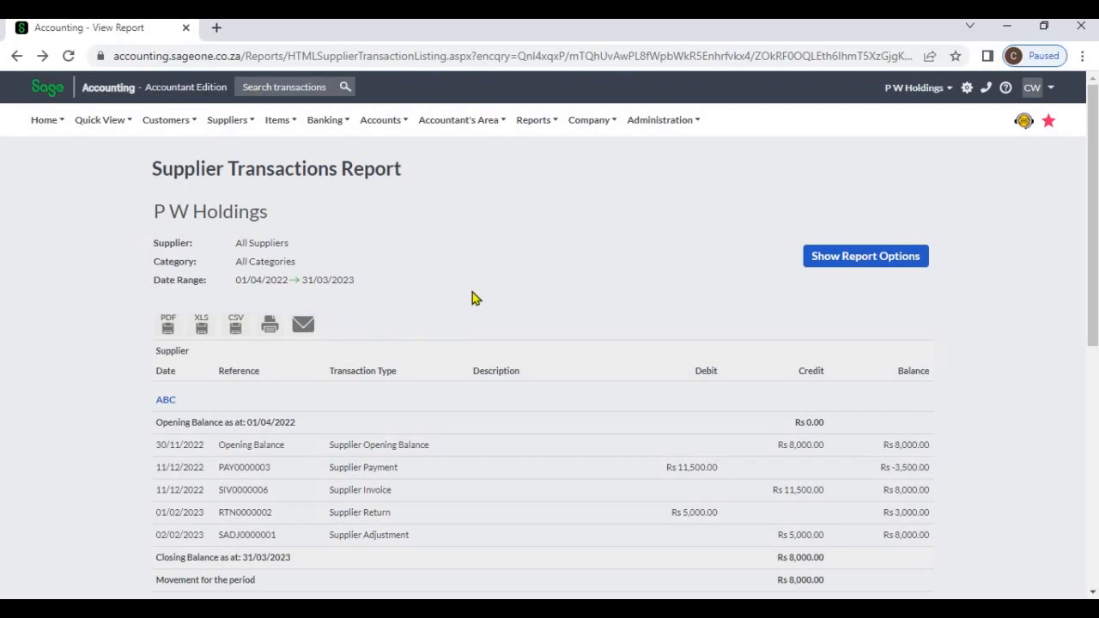
- Look over the reloaded report from the first supplier to the grand total, and go back to its beginning
{"action": "scroll", "coordinate": [472, 298], "scroll_direction": "down", "scroll_amount": 5}
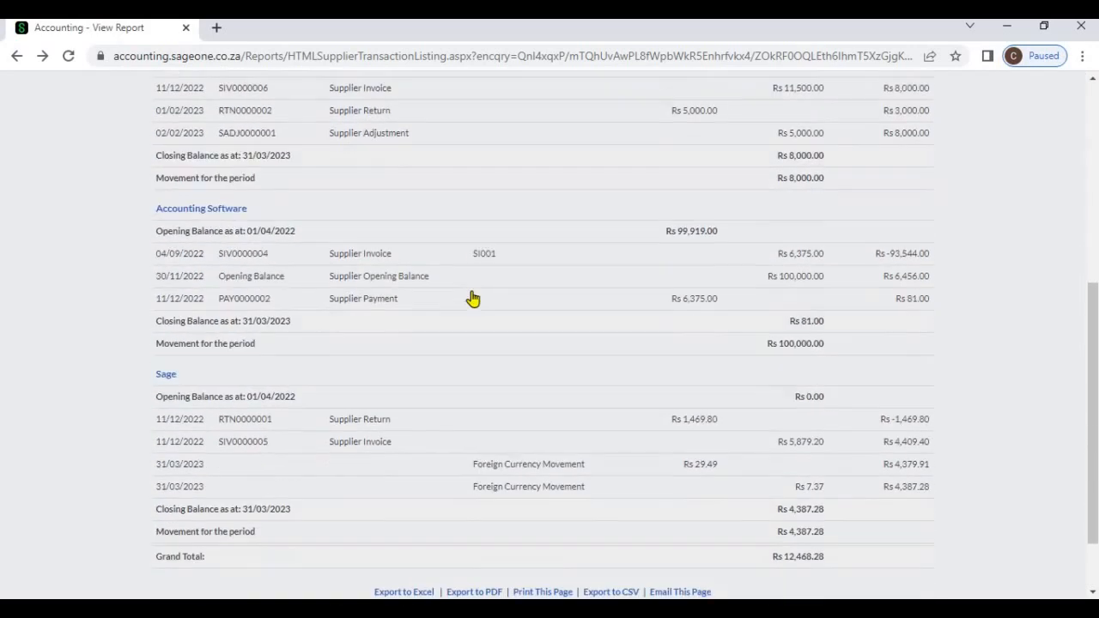
{"action": "scroll", "coordinate": [472, 298], "scroll_direction": "down", "scroll_amount": 1}
{"action": "scroll", "coordinate": [472, 296], "scroll_direction": "up", "scroll_amount": 2}
{"action": "scroll", "coordinate": [472, 298], "scroll_direction": "up", "scroll_amount": 4}
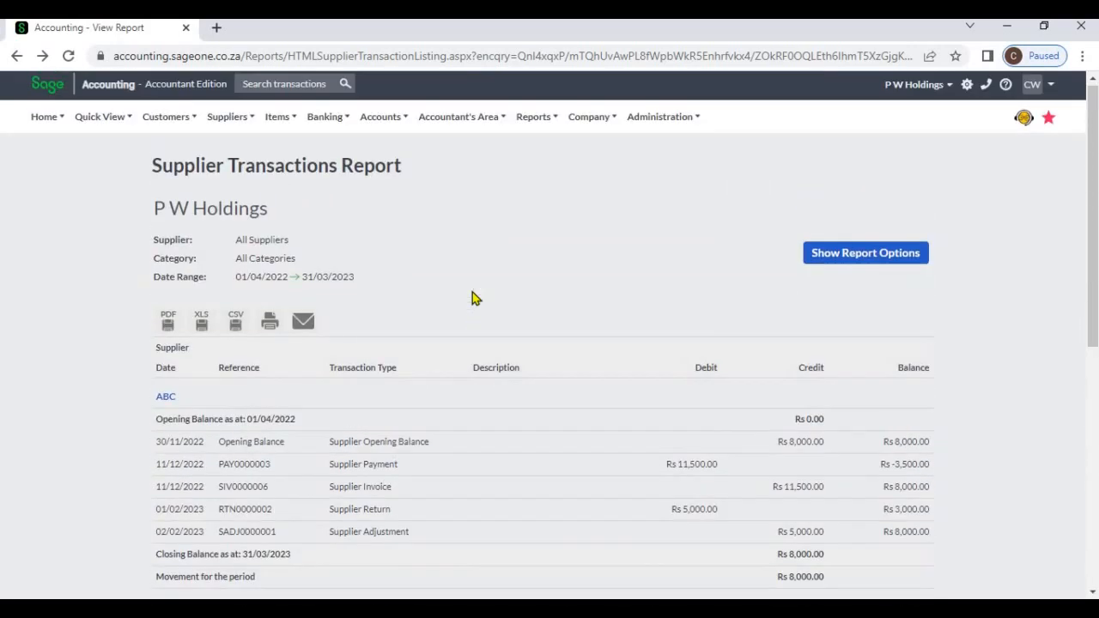